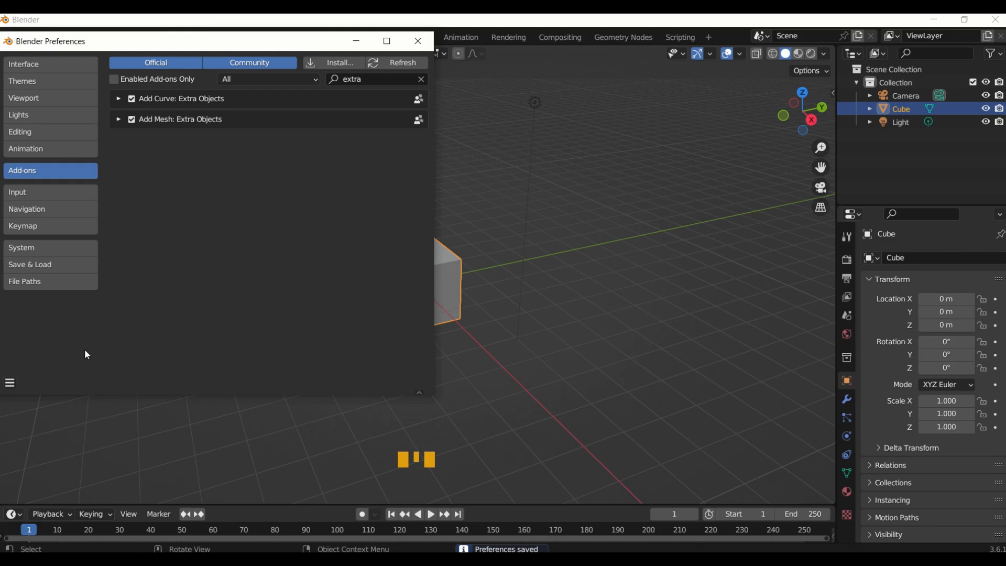
Close the preferences and delete the default camera, cube and light from the scene.
click(424, 45)
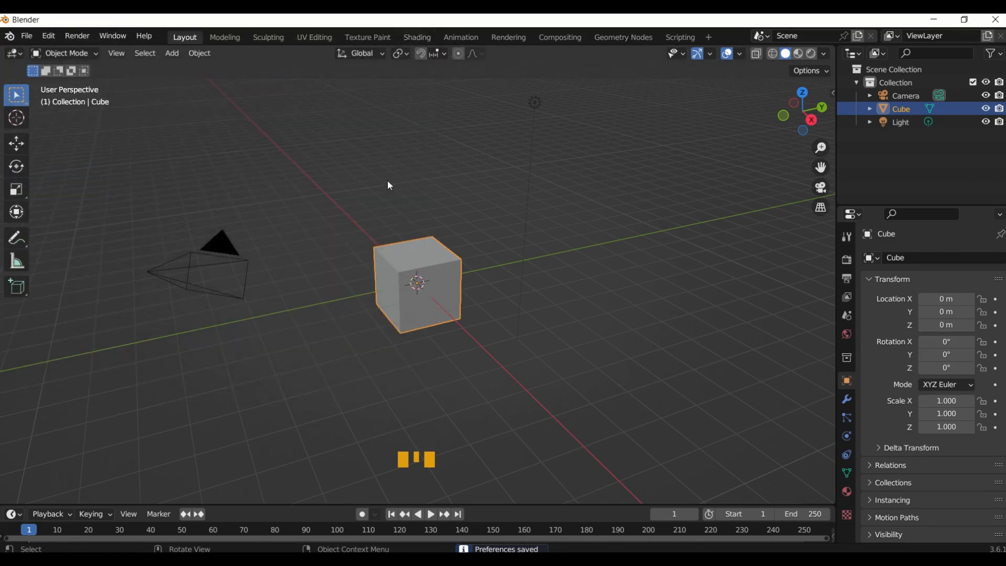
key(super)
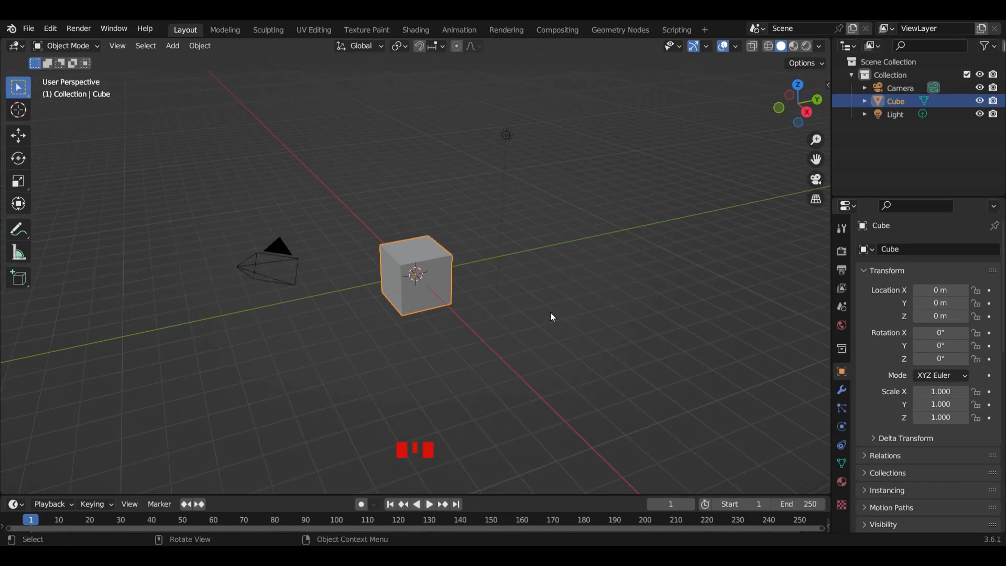
drag(223, 107, 558, 330)
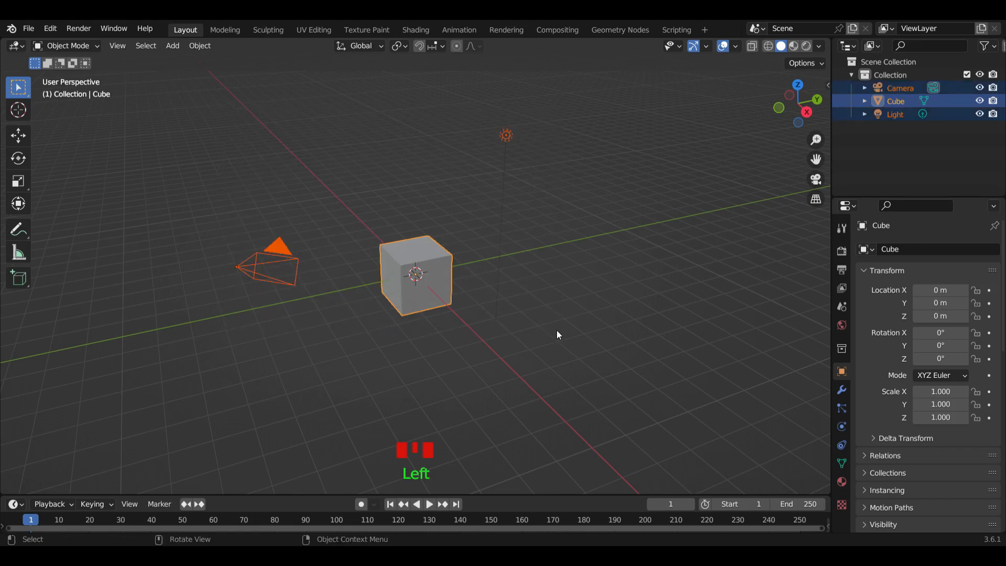
key(x)
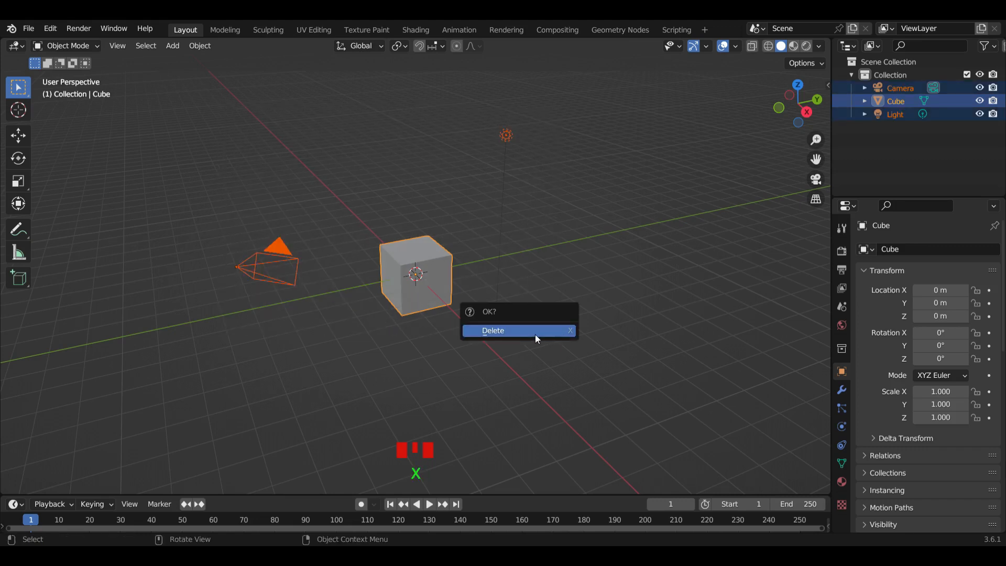
click(538, 337)
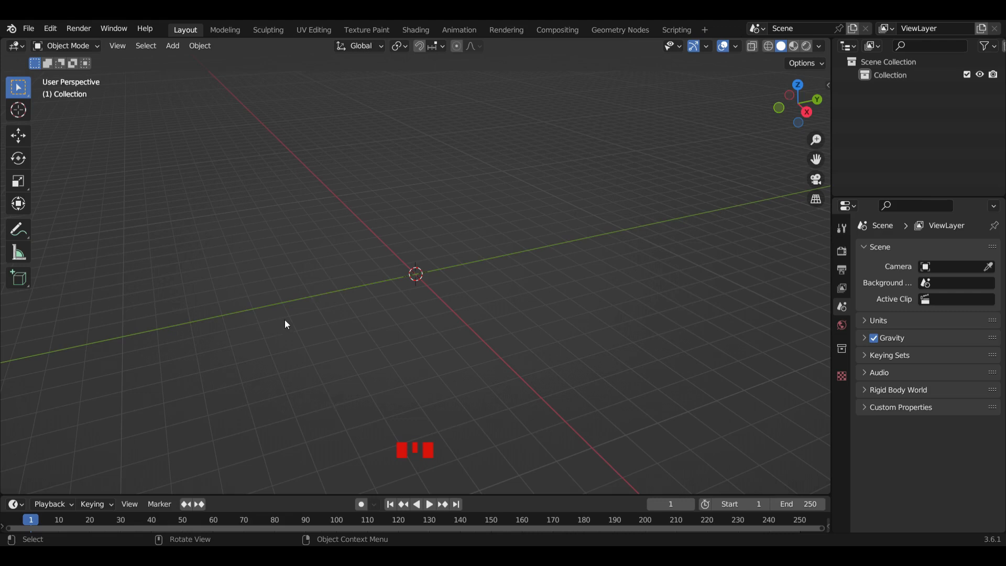
Add an Archemedian curve spiral at the world origin.
key(shift+a)
mouse_move(265, 321)
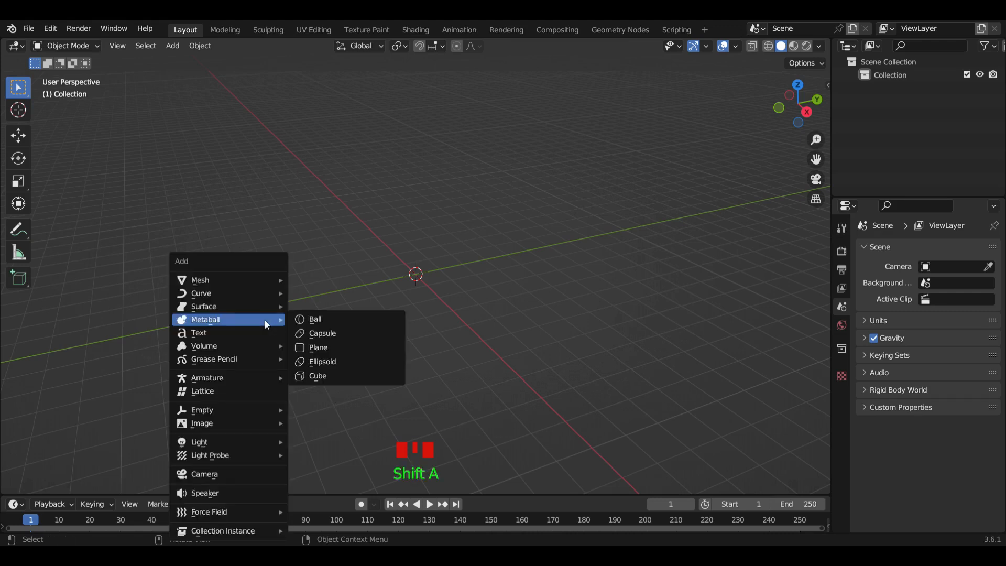
mouse_move(241, 294)
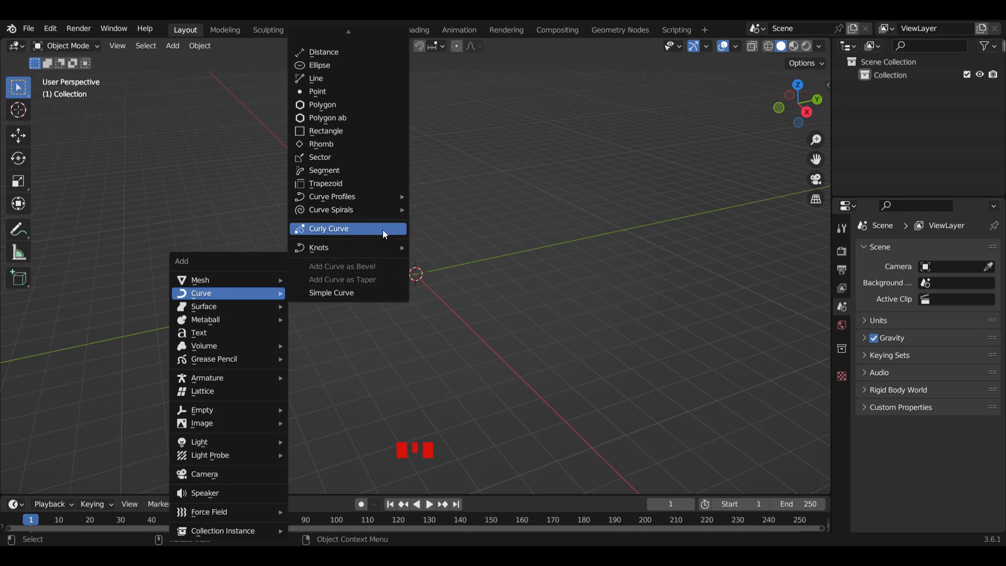
mouse_move(371, 218)
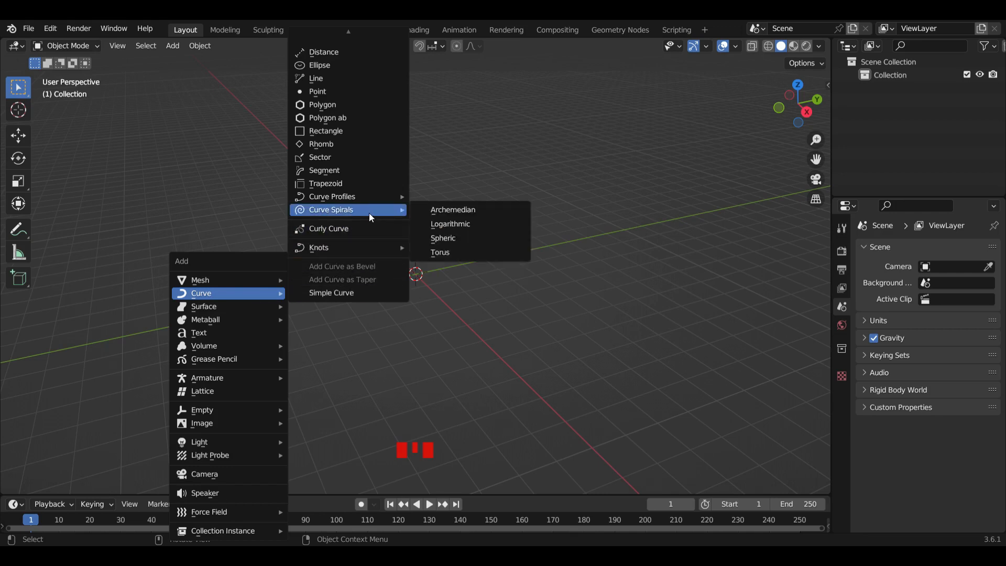
click(502, 213)
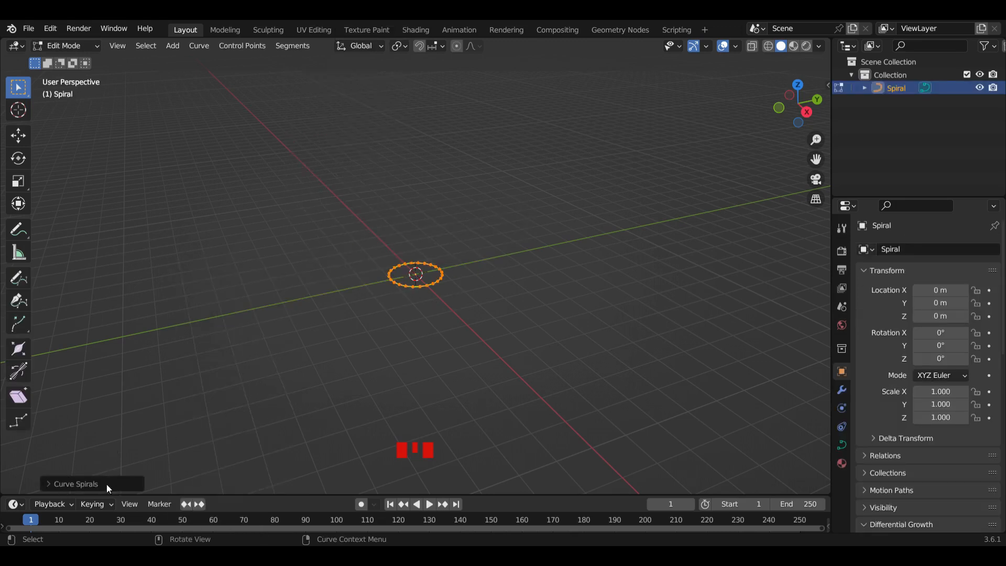
Set the new spiral to 7 turns with a height of 0.63.
click(92, 483)
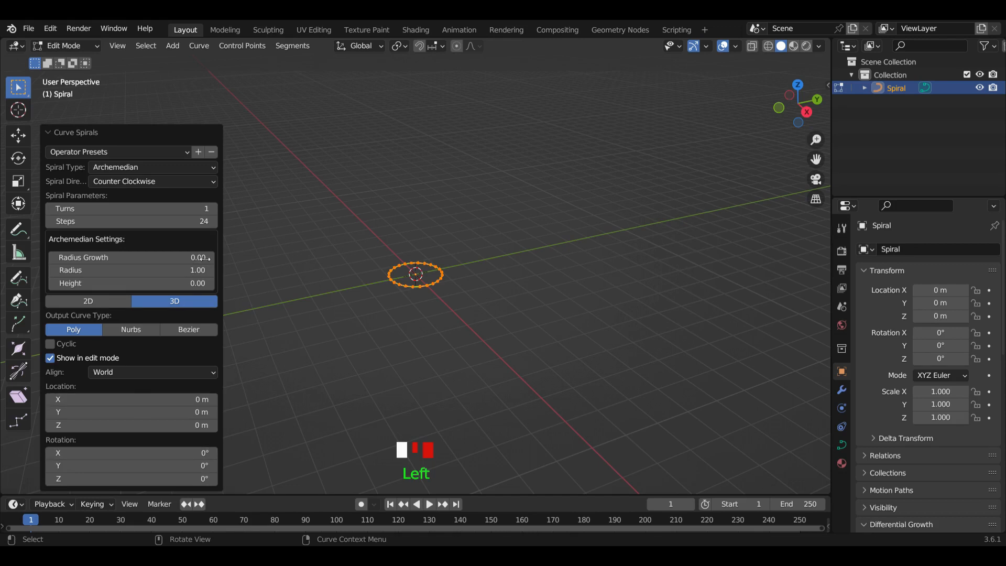
click(213, 209)
click(213, 208)
click(213, 208)
click(214, 209)
drag(117, 289, 380, 289)
middle_drag(549, 289, 519, 270)
scroll(423, 278, up, 4)
scroll(422, 194, down, 2)
middle_drag(425, 197, 390, 212)
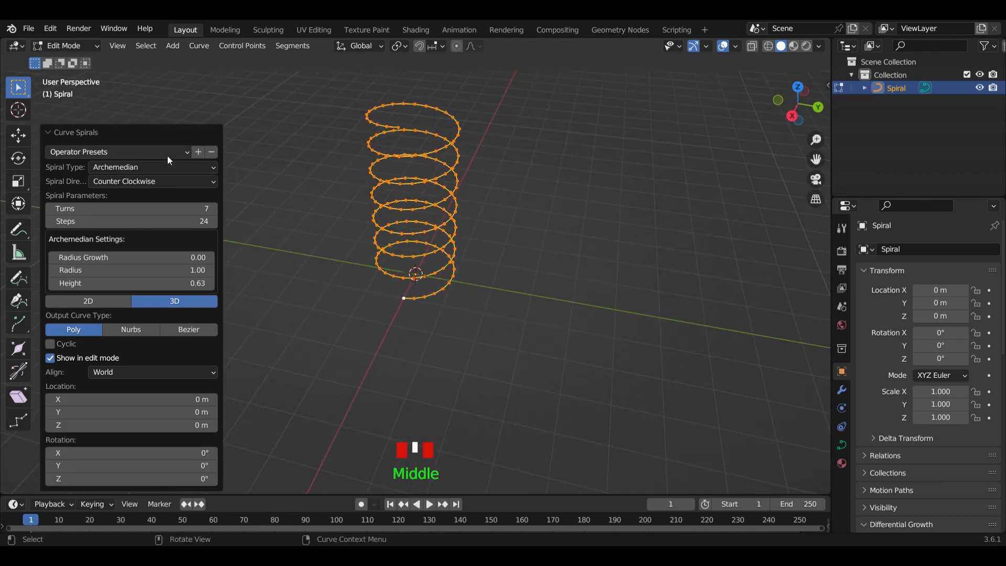
Return to Object Mode and thicken the spiral with a round bevel depth of 0.11 m.
click(94, 48)
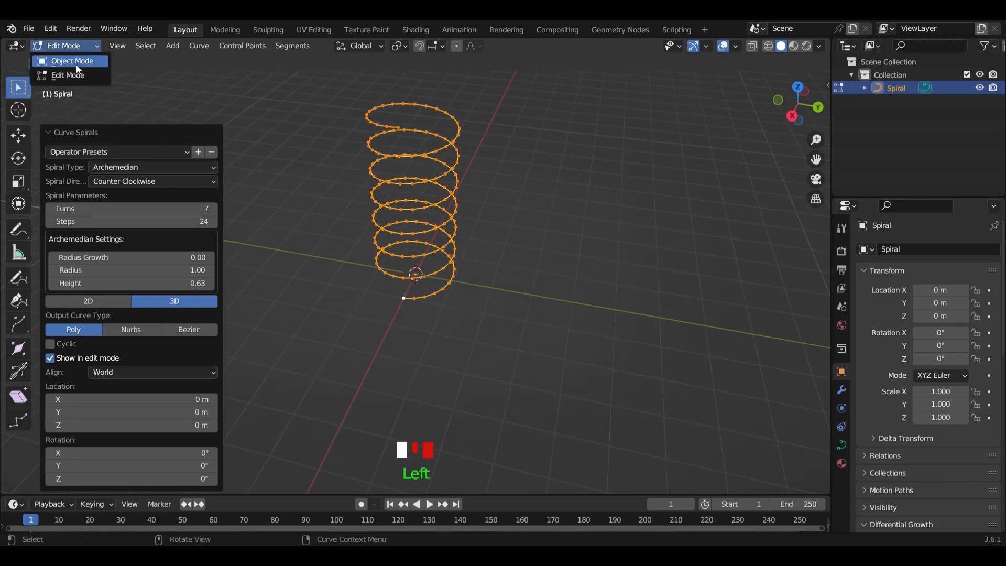
click(71, 61)
scroll(466, 252, up, 4)
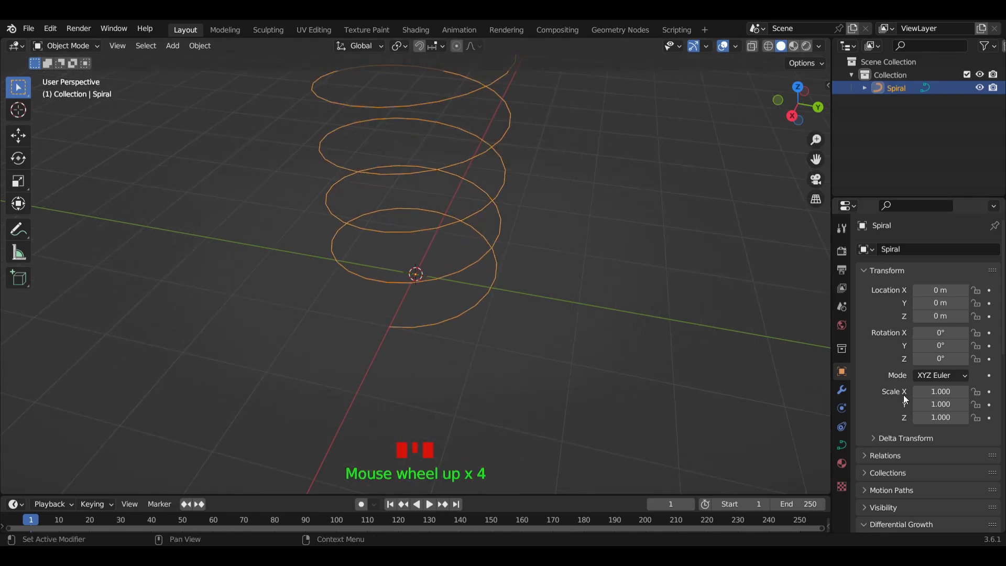
click(841, 447)
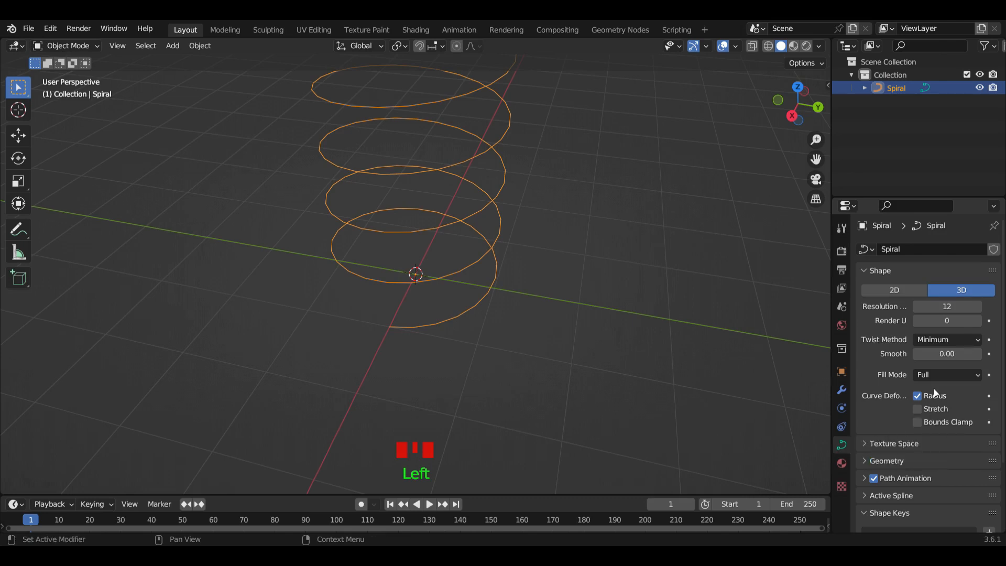
click(866, 270)
click(866, 462)
scroll(943, 480, down, 6)
scroll(954, 466, down, 3)
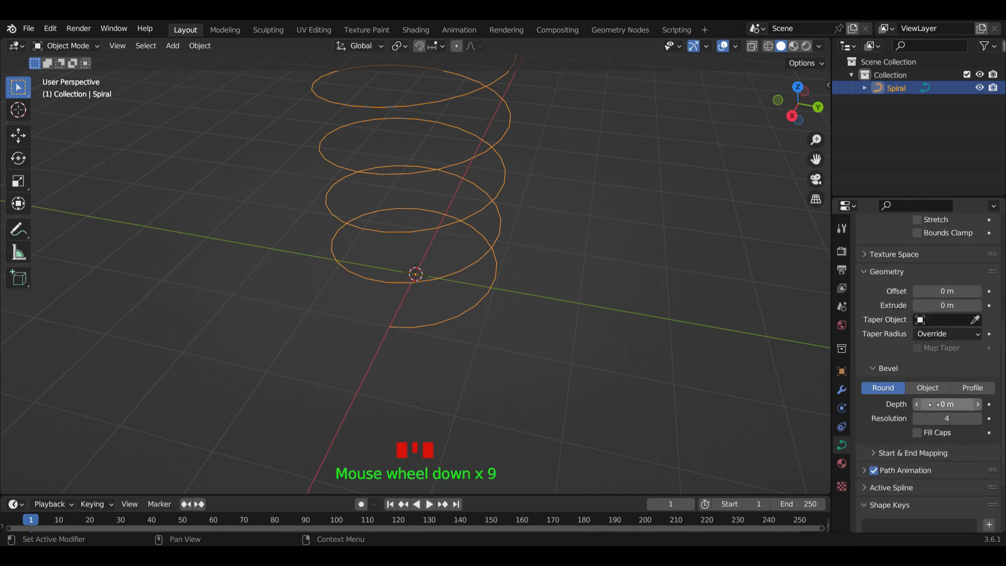
drag(944, 405, 998, 405)
middle_drag(603, 370, 530, 294)
scroll(566, 313, up, 3)
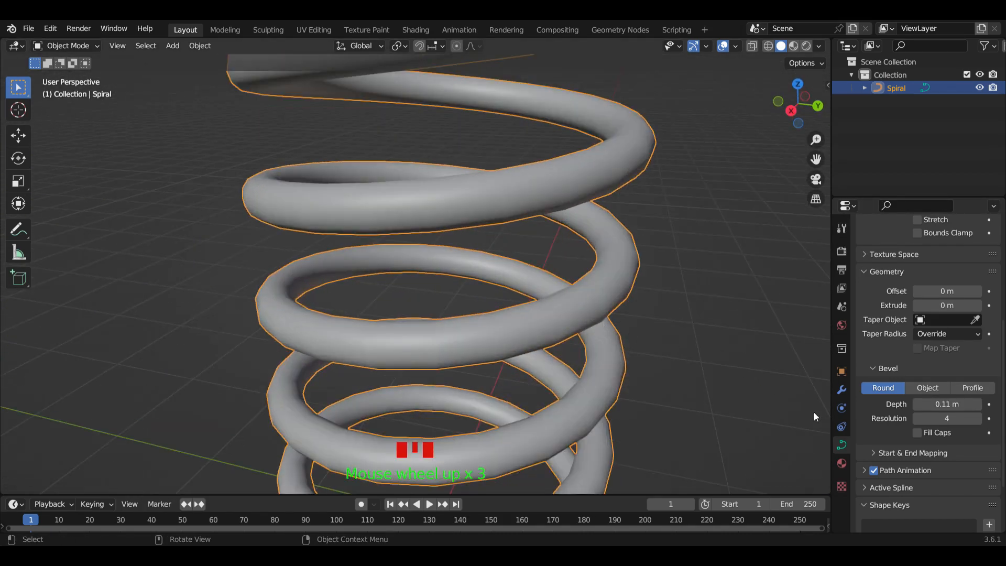
Set the spiral's bevel resolution to 7.
drag(943, 418, 971, 419)
middle_drag(394, 300, 299, 272)
scroll(299, 271, down, 3)
middle_drag(394, 251, 439, 285)
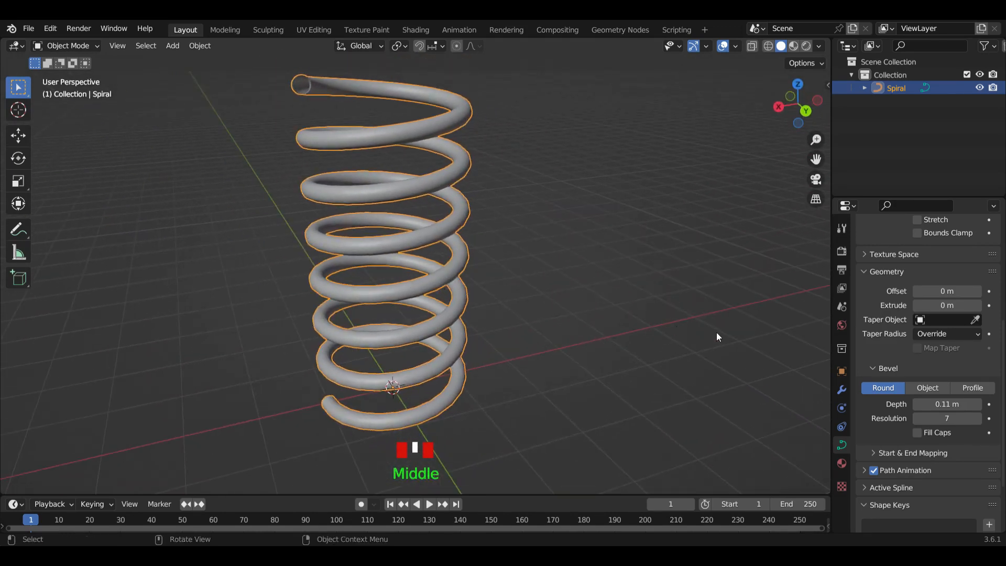
Compare the Object, Profile and Round bevel types on the spiral and settle on Profile.
click(932, 385)
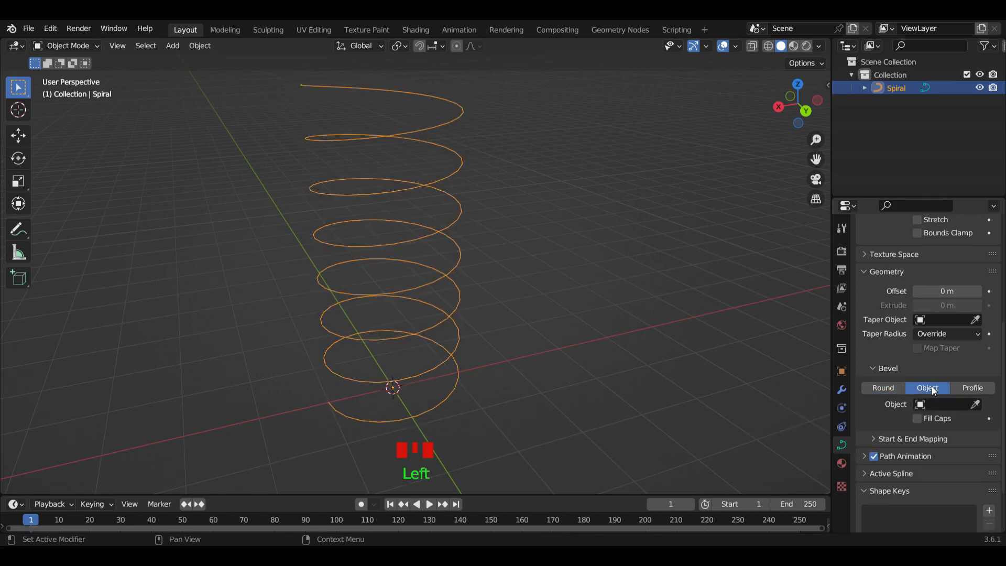
click(972, 388)
scroll(428, 248, up, 5)
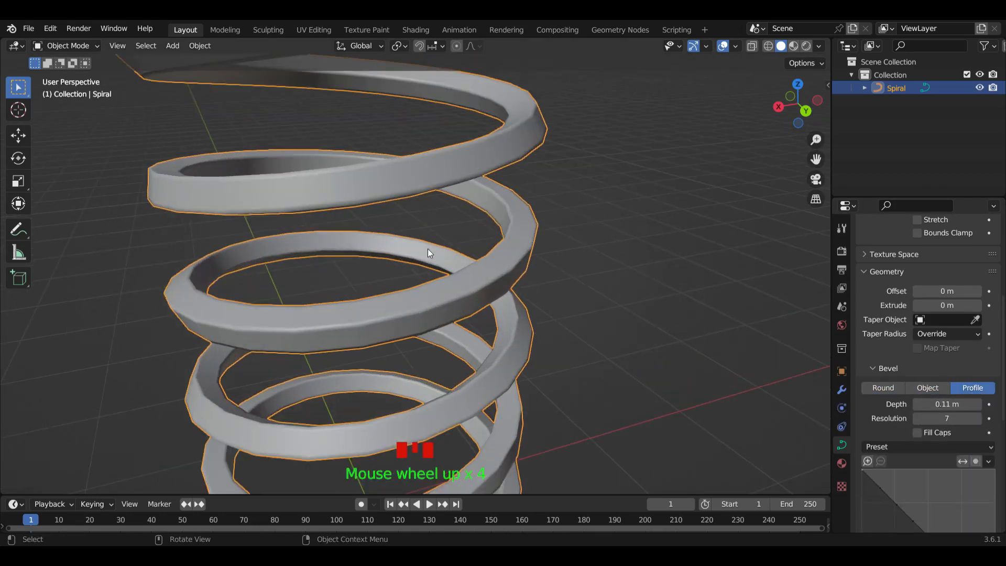
scroll(404, 219, down, 3)
middle_drag(404, 218, 354, 193)
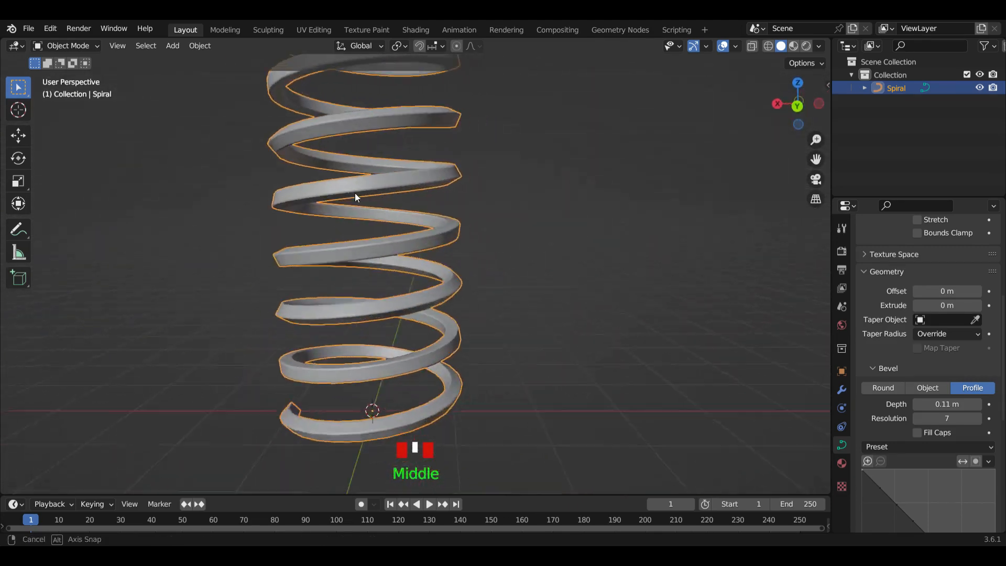
scroll(354, 193, down, 1)
click(886, 389)
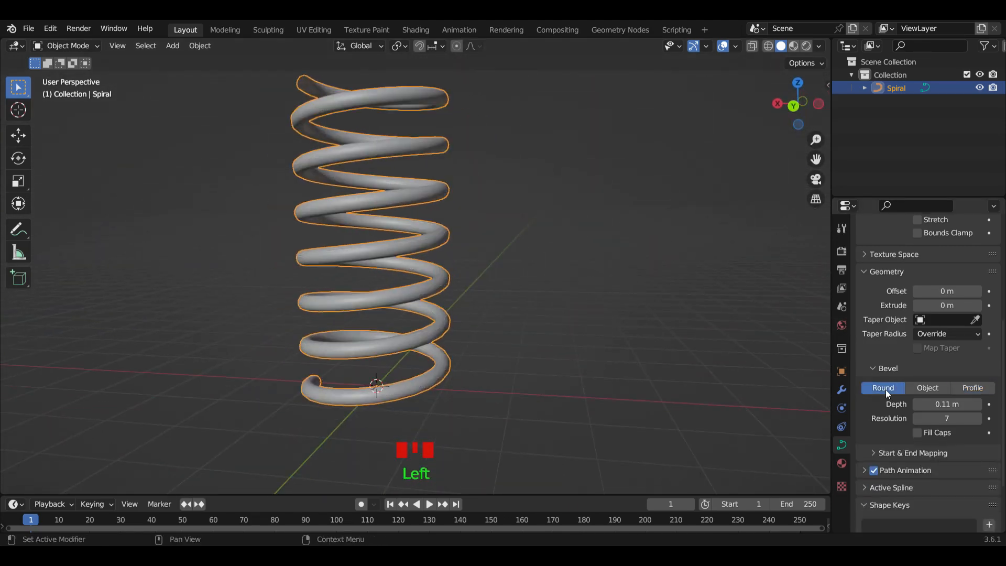
click(979, 388)
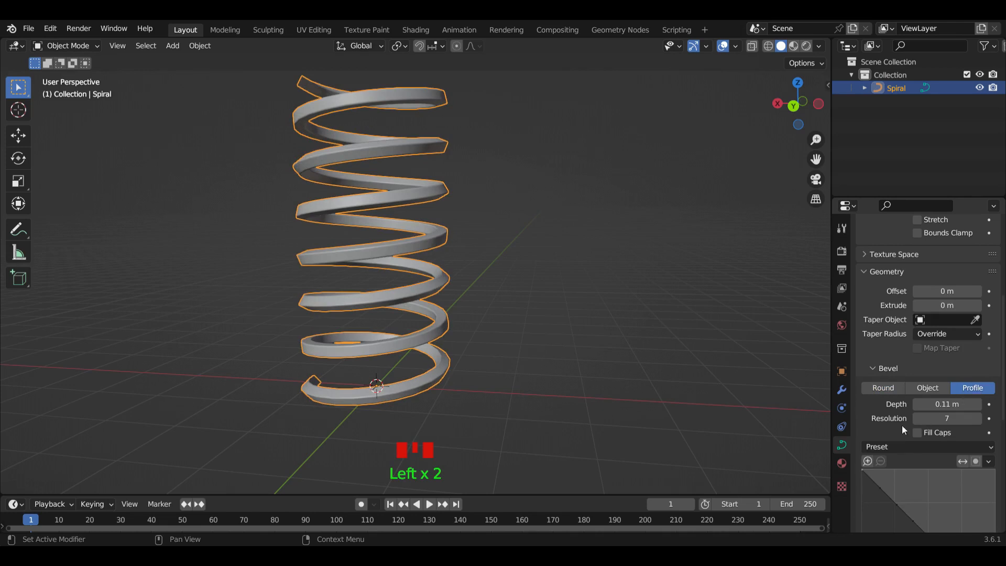
Set the depth of the spiral's profile bevel to 0.14 m.
scroll(902, 442, down, 2)
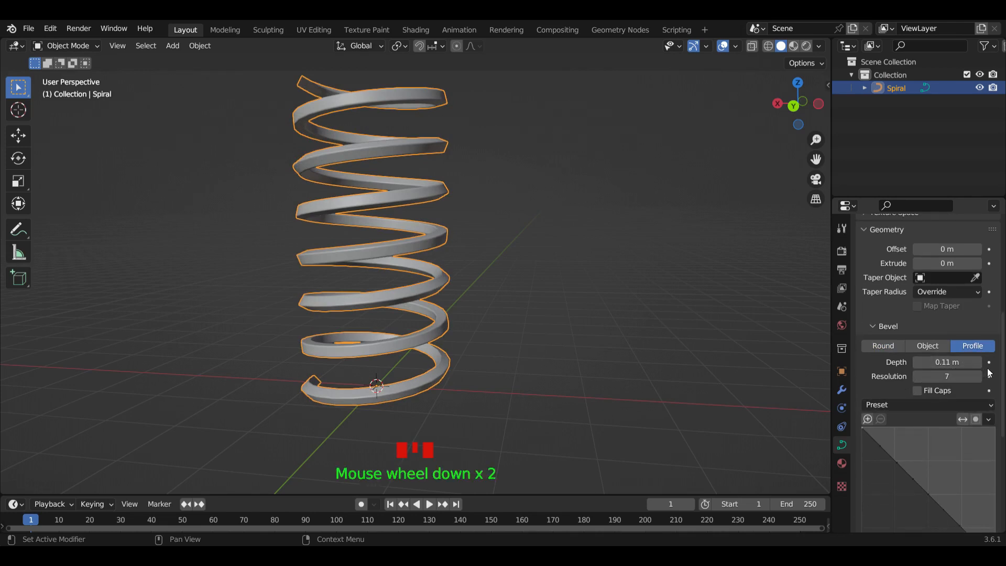
click(943, 363)
drag(945, 362, 929, 376)
click(937, 380)
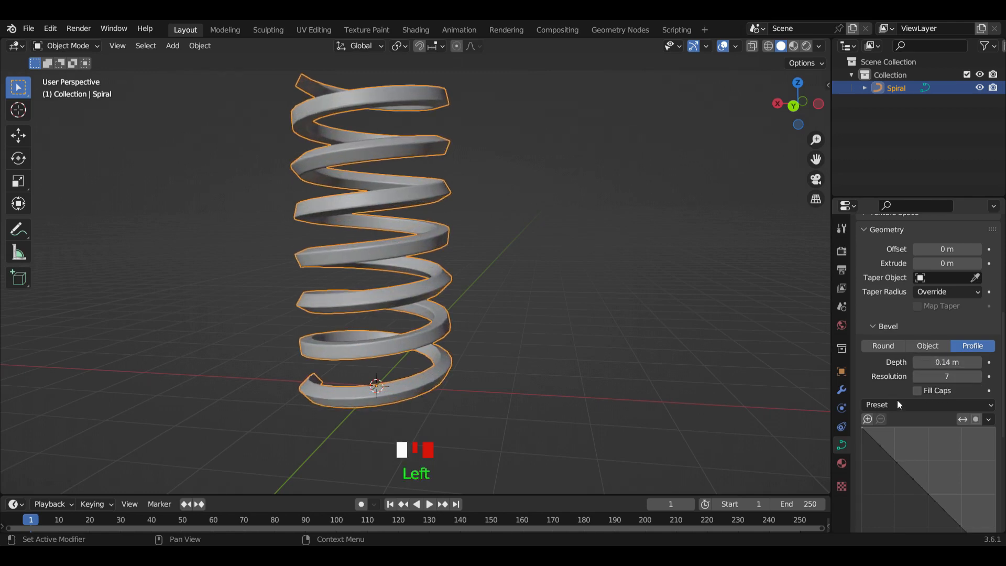
Shape the bevel's custom profile with three added points at about (0.19, 1.00), (0.39, 0.71) and (0.83, 0.59).
scroll(896, 409, down, 2)
scroll(912, 414, down, 2)
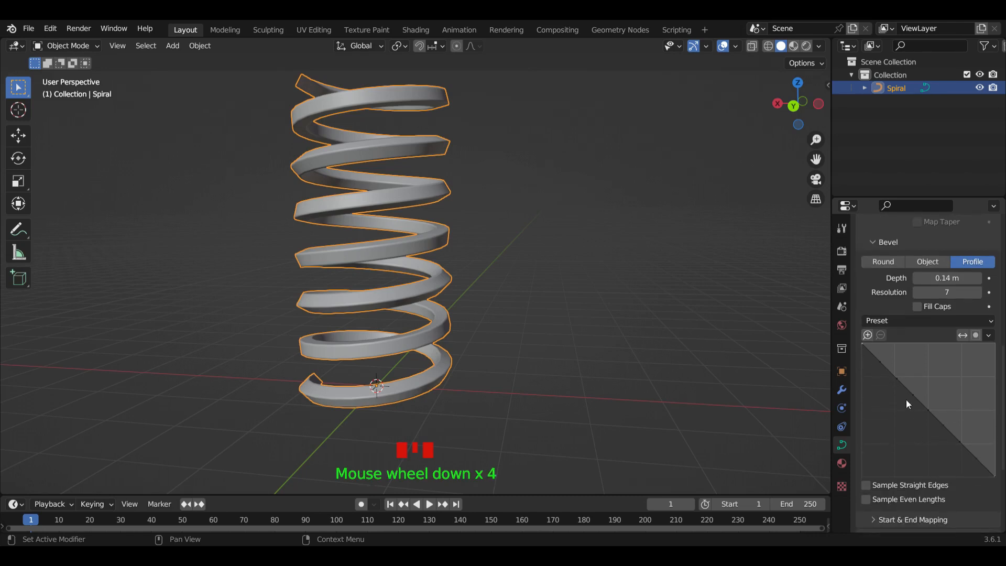
drag(880, 358, 887, 342)
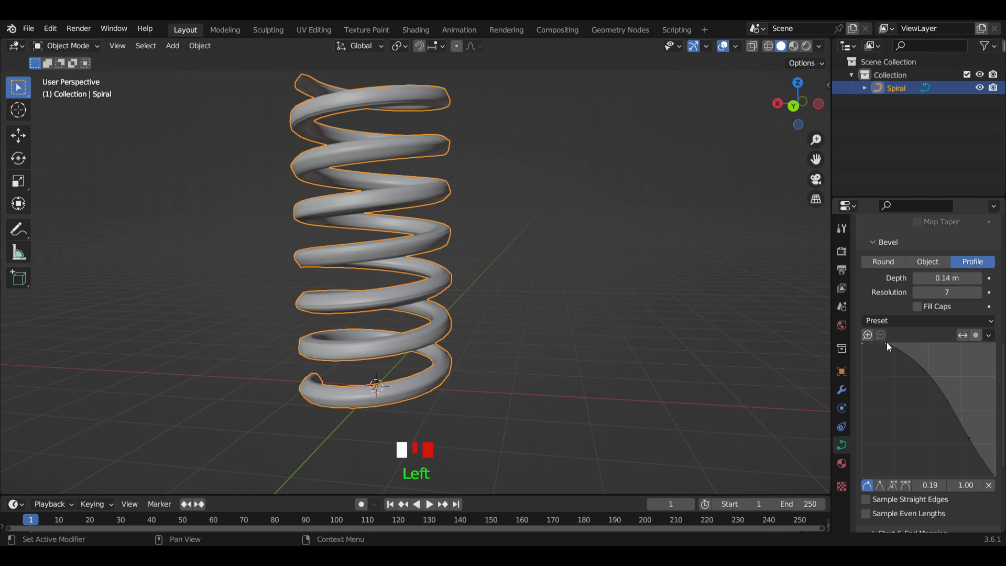
drag(922, 371, 915, 382)
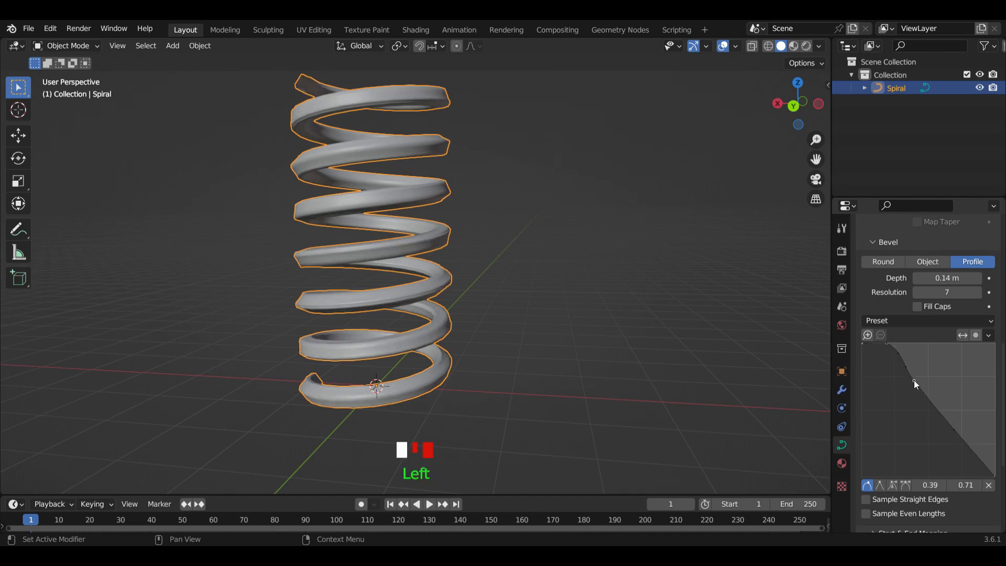
drag(948, 431, 973, 398)
scroll(513, 288, up, 2)
scroll(479, 263, down, 2)
middle_drag(479, 263, 433, 278)
scroll(447, 260, down, 1)
scroll(433, 282, up, 2)
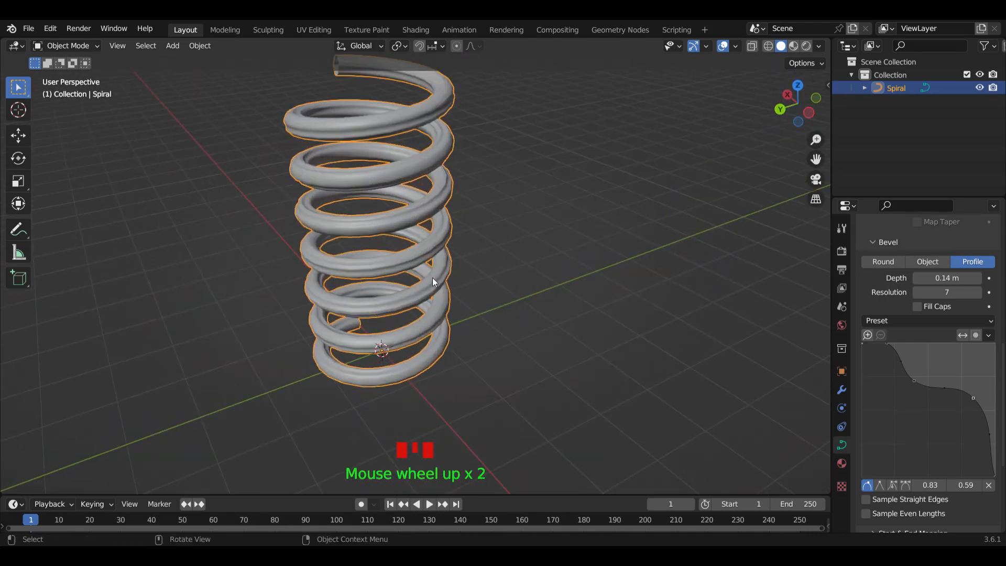
scroll(499, 321, down, 2)
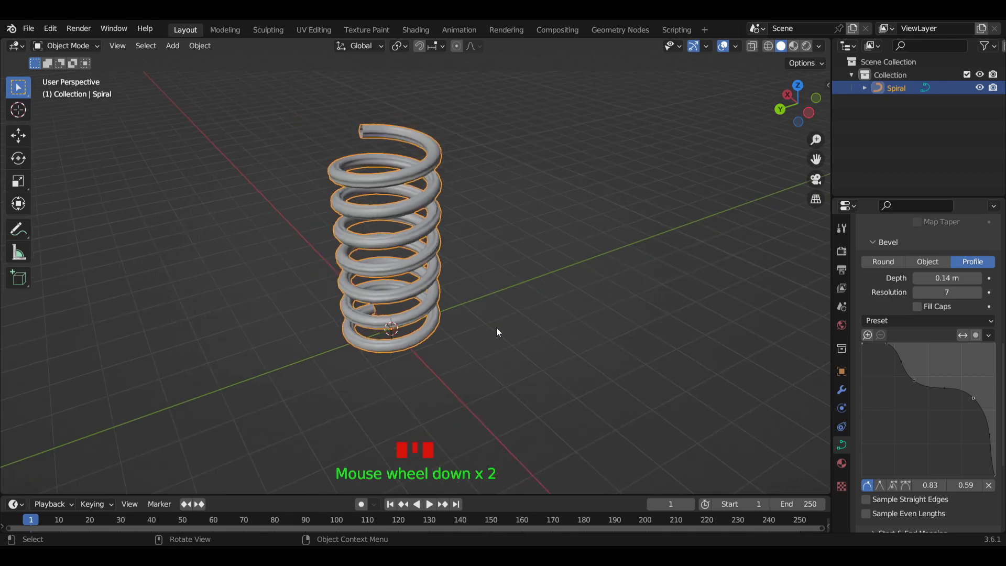
Move the finished spring along the X axis to clear the world origin, and deselect it.
scroll(484, 340, down, 2)
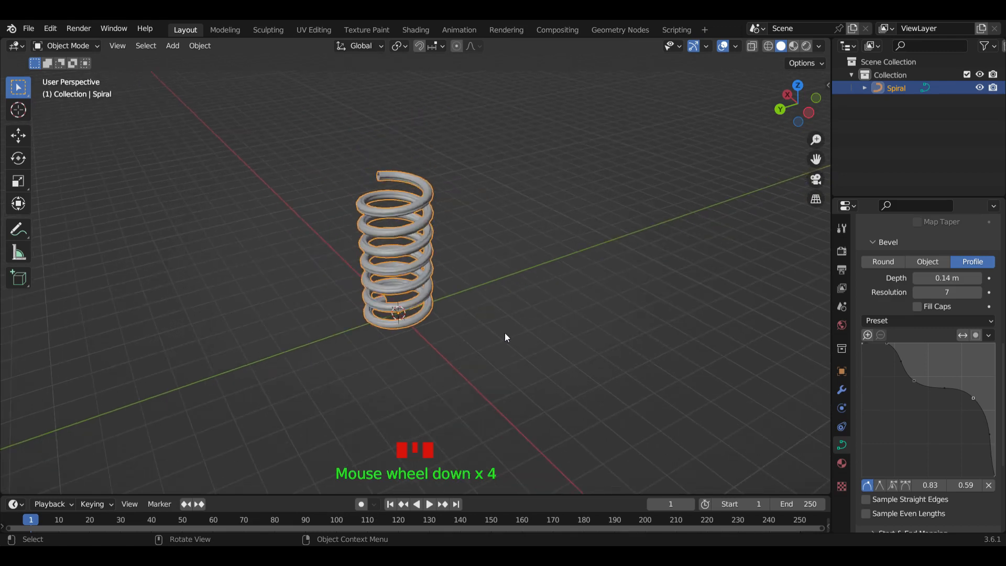
middle_drag(506, 337, 498, 337)
key(g)
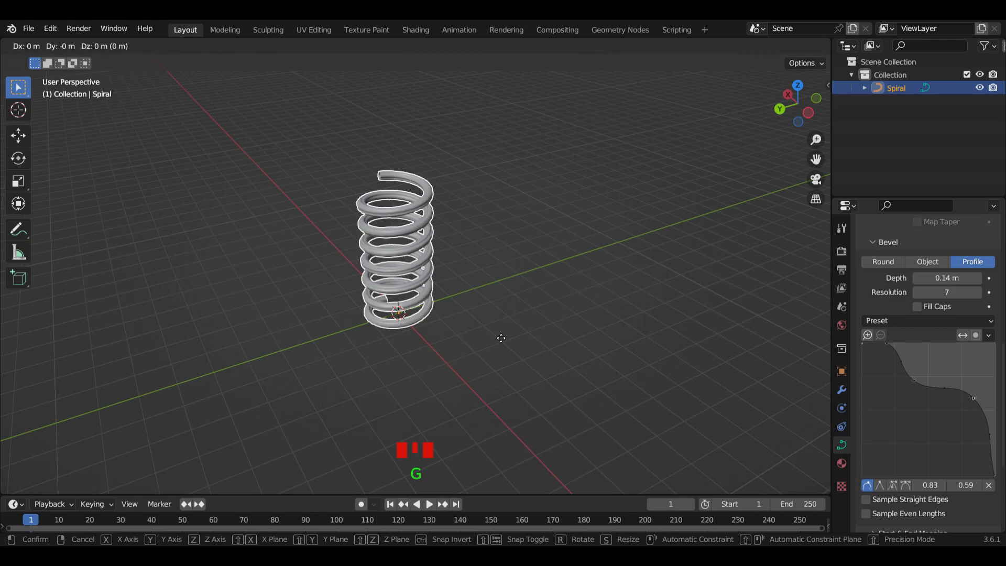
key(x)
click(422, 245)
middle_drag(422, 245, 528, 303)
click(467, 334)
Add a second Archemedian curve spiral at the origin, keeping 7 turns, radius 1.00 and height 0.63.
scroll(442, 331, up, 4)
shift+middle_drag(442, 331, 543, 274)
key(shift+a)
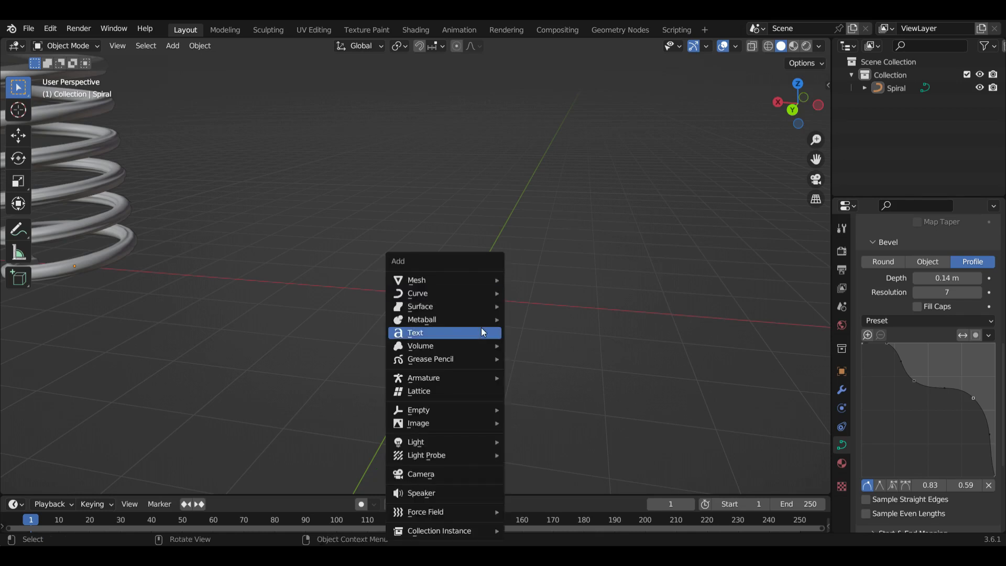
mouse_move(446, 289)
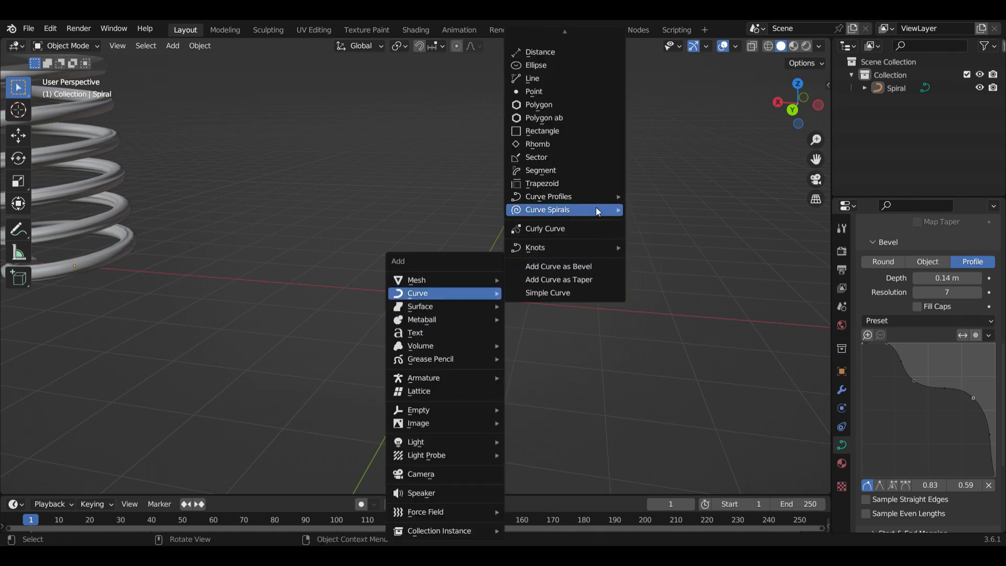
mouse_move(605, 208)
click(700, 209)
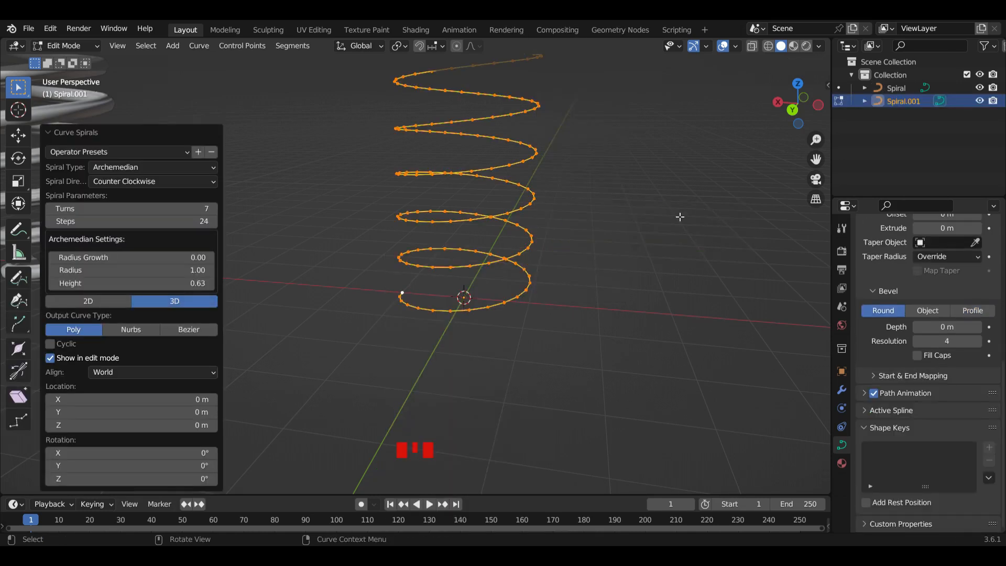
scroll(548, 260, down, 4)
middle_drag(518, 214, 511, 314)
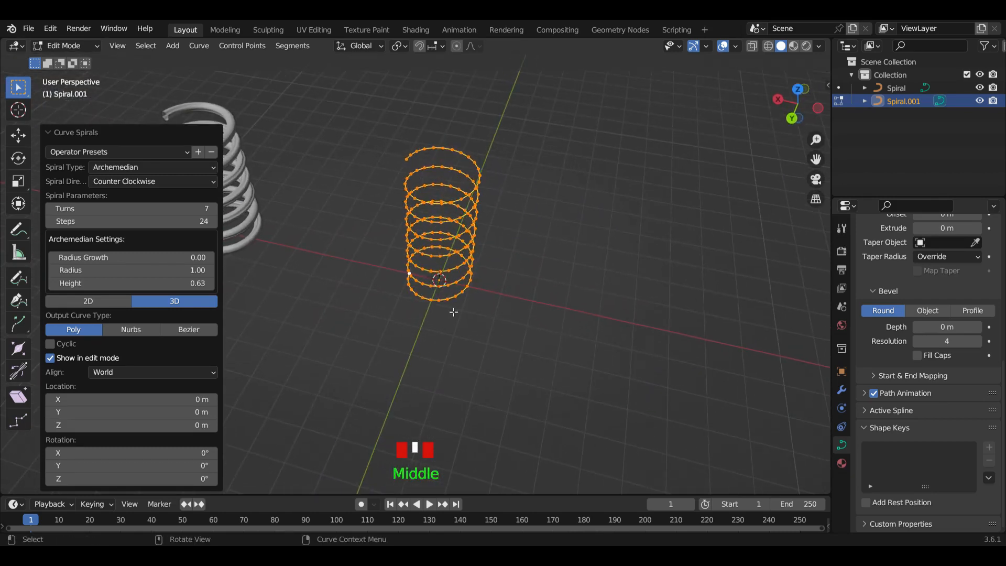
Change the new spiral's type from Archemedian to Spheric.
scroll(510, 272, up, 2)
shift+middle_drag(538, 270, 530, 275)
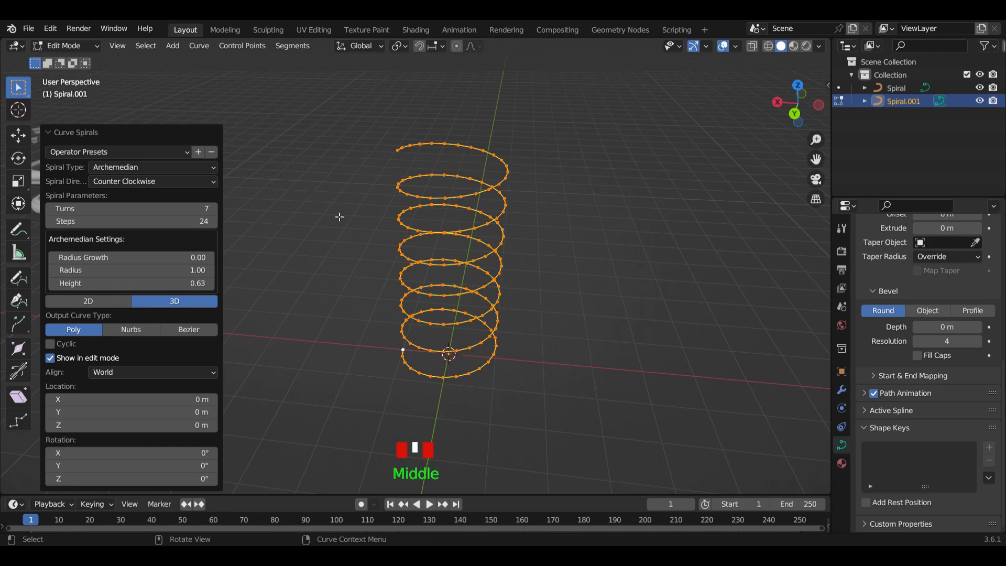
click(212, 165)
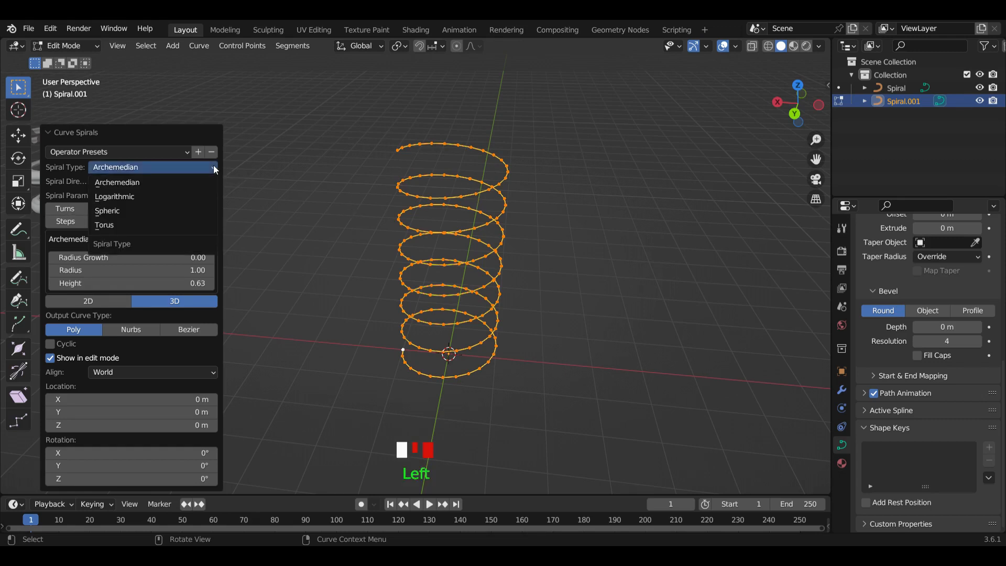
click(134, 211)
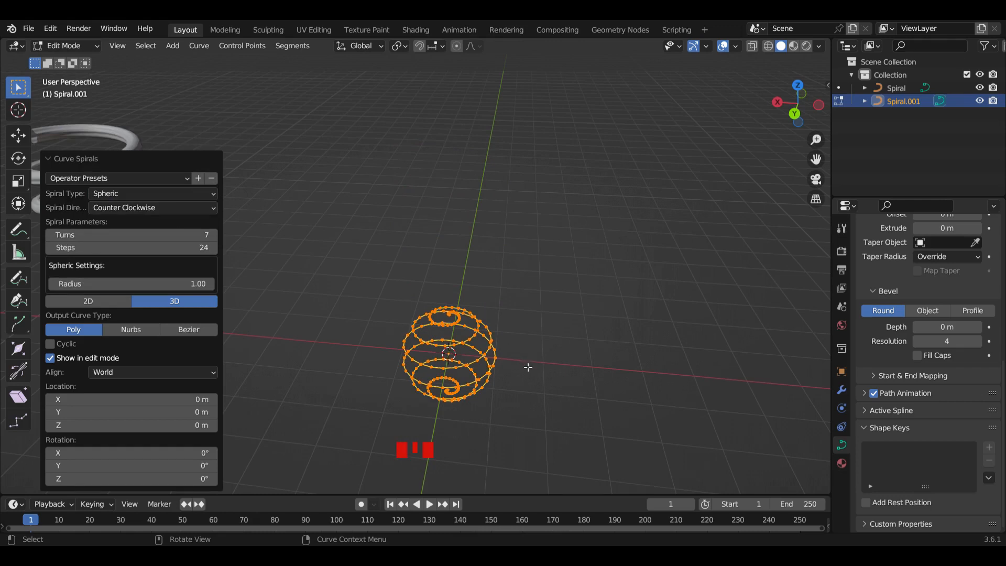
shift+middle_drag(577, 382, 580, 308)
scroll(582, 293, up, 5)
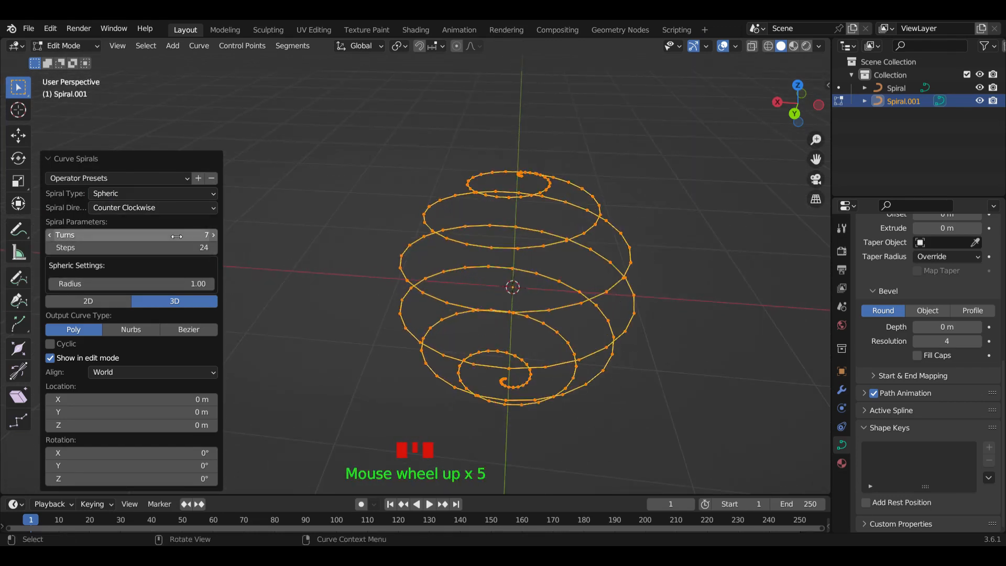
Set the spheric spiral to 16 turns and 5 steps for an angular, faceted shape.
drag(170, 238, 367, 238)
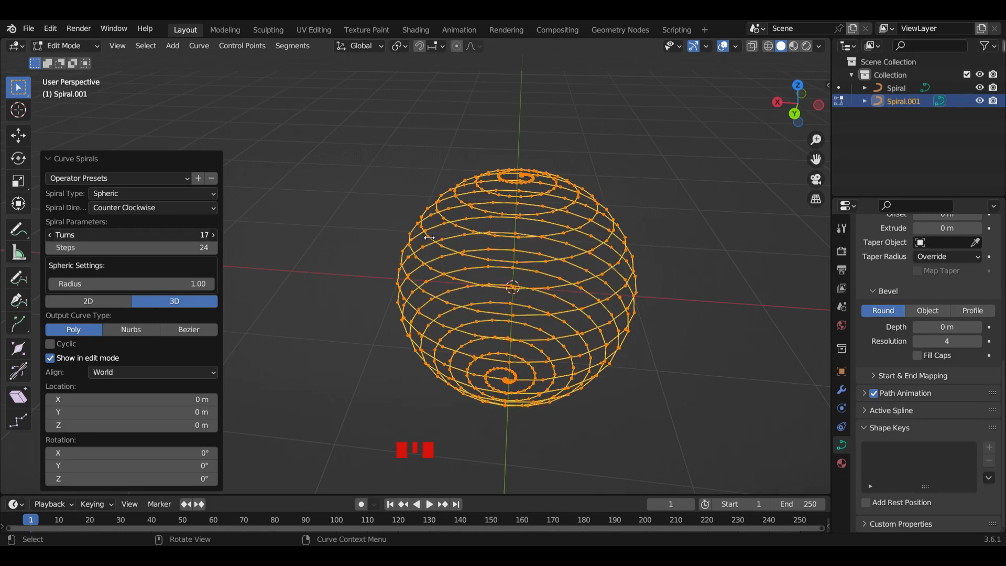
drag(191, 254, 403, 254)
middle_drag(533, 345, 540, 325)
scroll(542, 325, down, 3)
scroll(542, 321, up, 4)
scroll(542, 321, up, 1)
scroll(581, 310, down, 2)
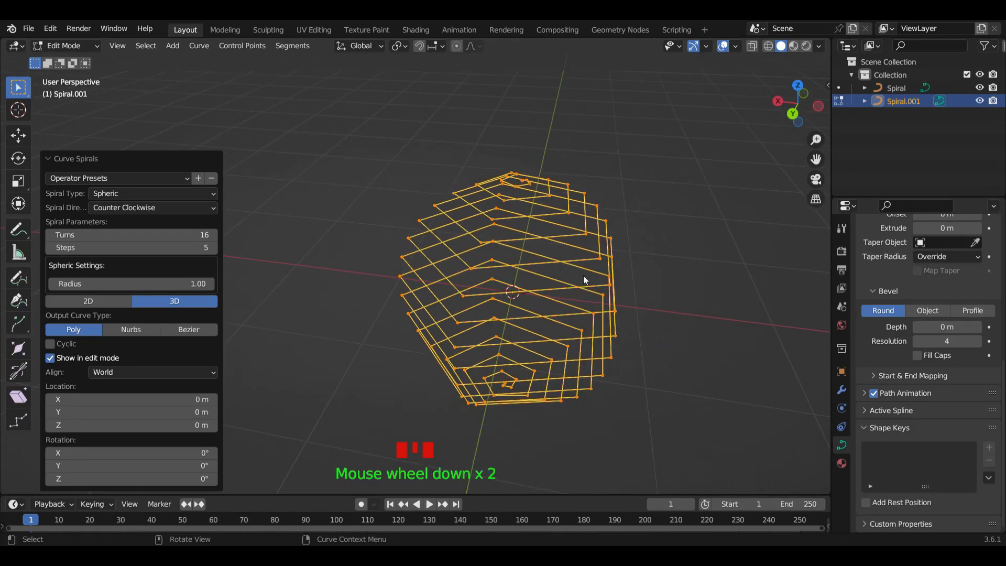
Return the spheric spiral to Object Mode and give it a round bevel 0.039 m deep.
click(98, 47)
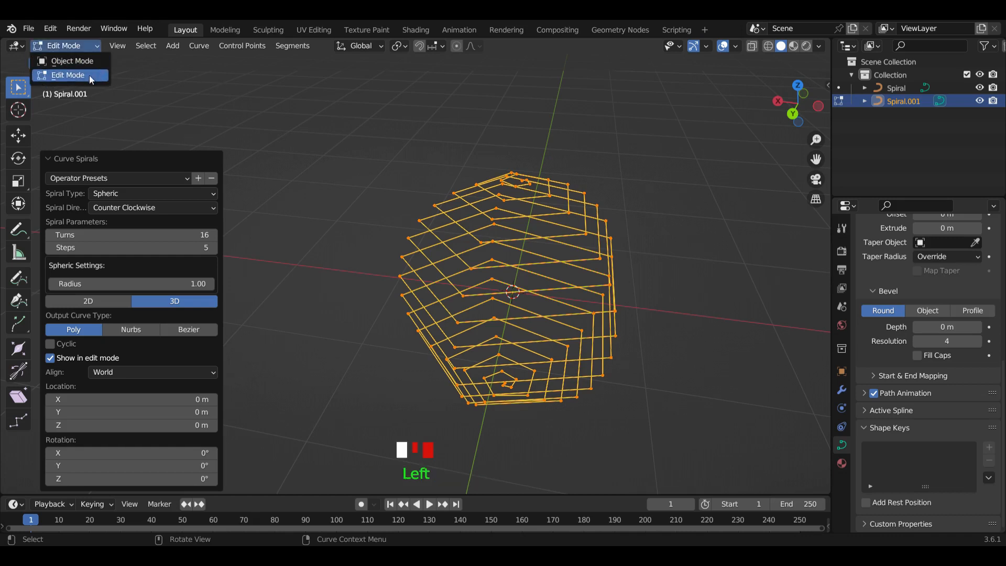
click(88, 62)
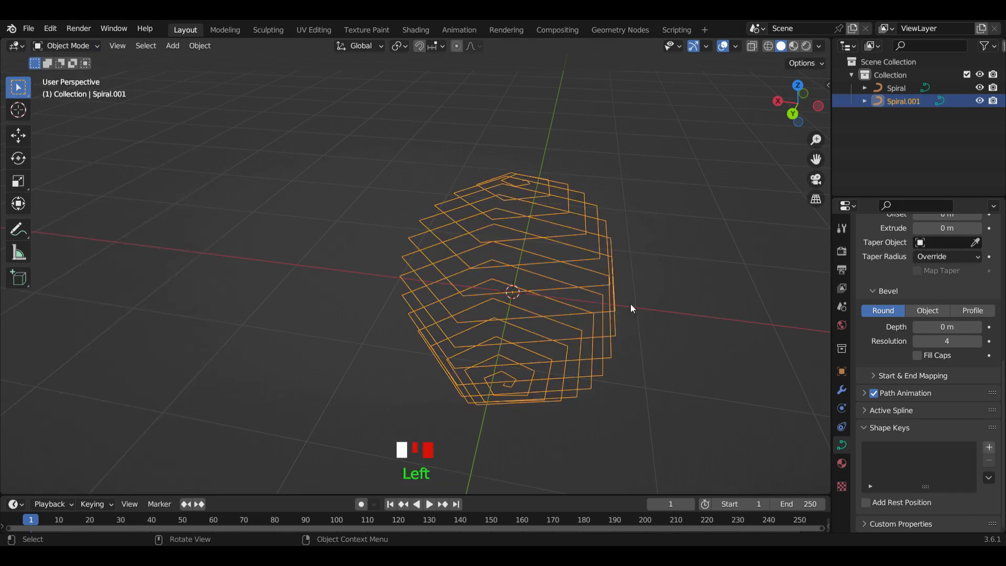
click(841, 448)
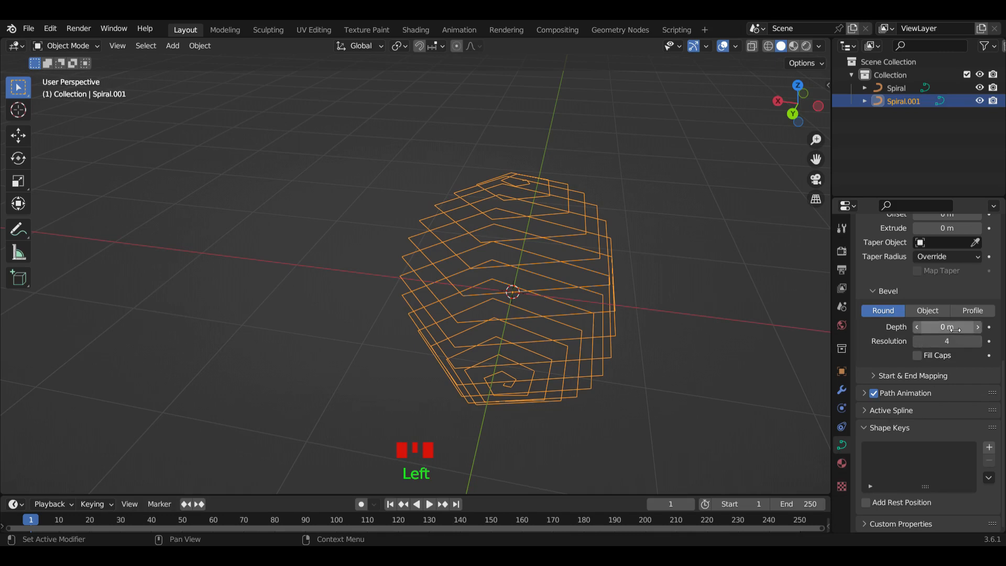
drag(946, 330, 967, 329)
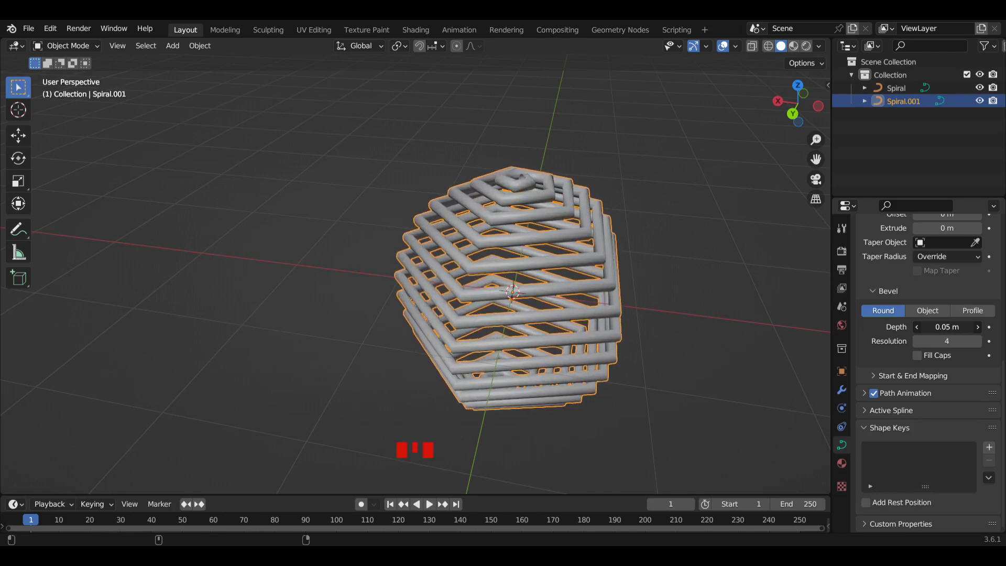
scroll(604, 271, up, 4)
scroll(602, 273, down, 5)
mouse_move(602, 275)
middle_down()
mouse_move(405, 223)
mouse_move(466, 257)
mouse_move(596, 264)
middle_up()
scroll(595, 264, down, 2)
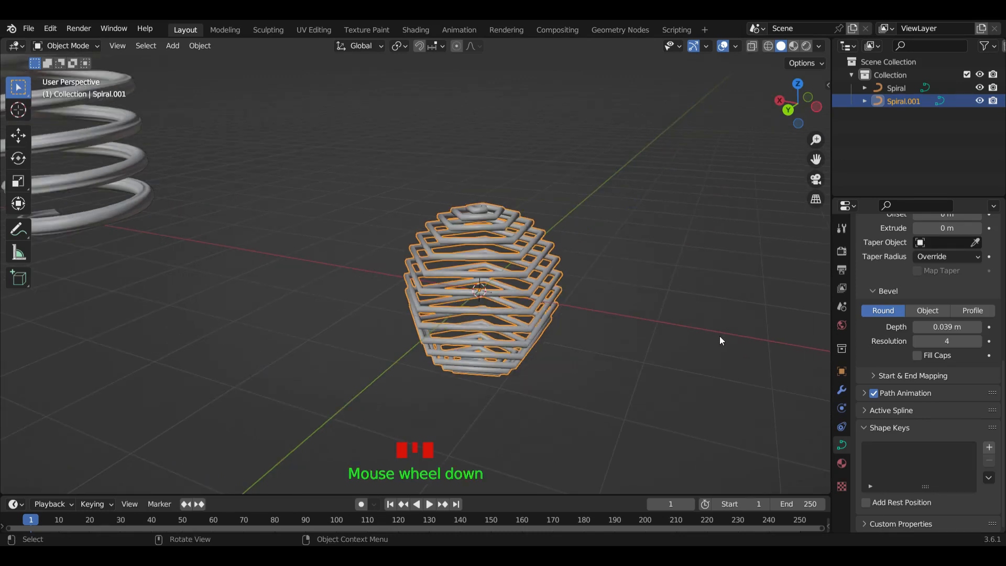
From the front view, raise the spheric spiral about 0.98 m along the Z axis so it sits on the grid floor.
key(KP_1)
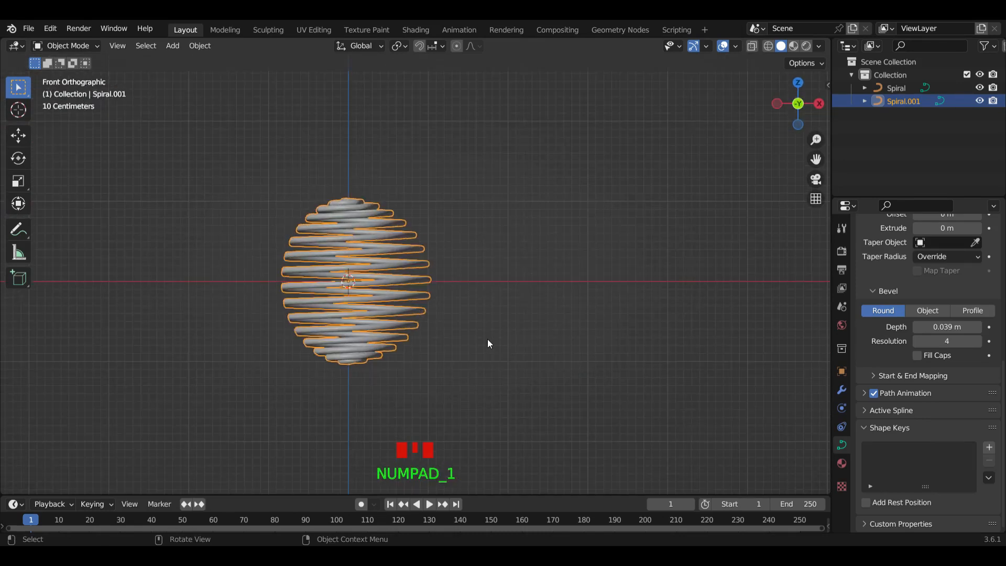
key(g)
key(z)
click(490, 246)
middle_drag(489, 244, 401, 280)
scroll(460, 269, down, 5)
middle_drag(460, 269, 434, 273)
scroll(457, 303, up, 1)
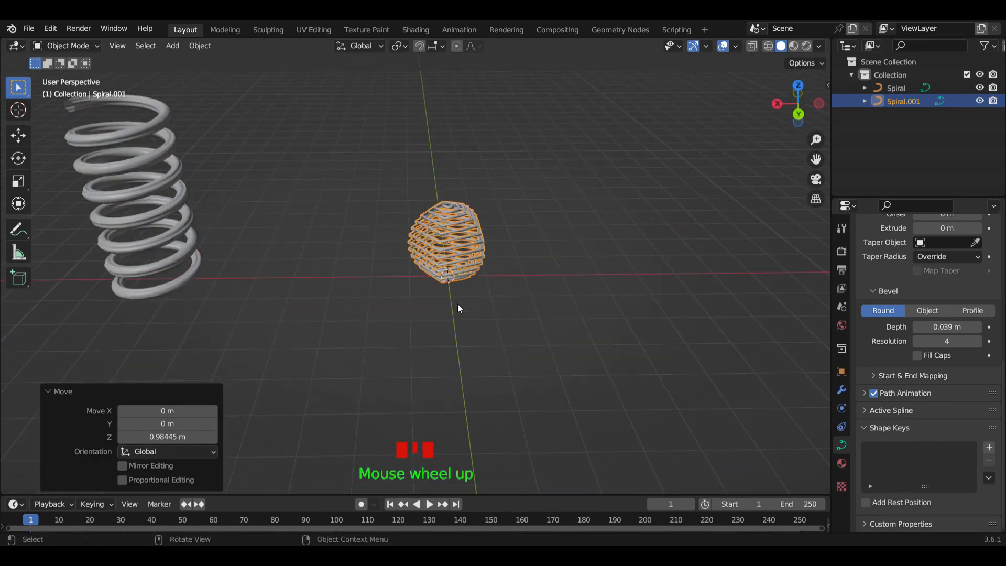
scroll(458, 304, up, 3)
scroll(578, 269, up, 3)
scroll(577, 286, down, 3)
Set the spheric spiral's bevel resolution to 6.
shift+middle_drag(575, 310, 416, 337)
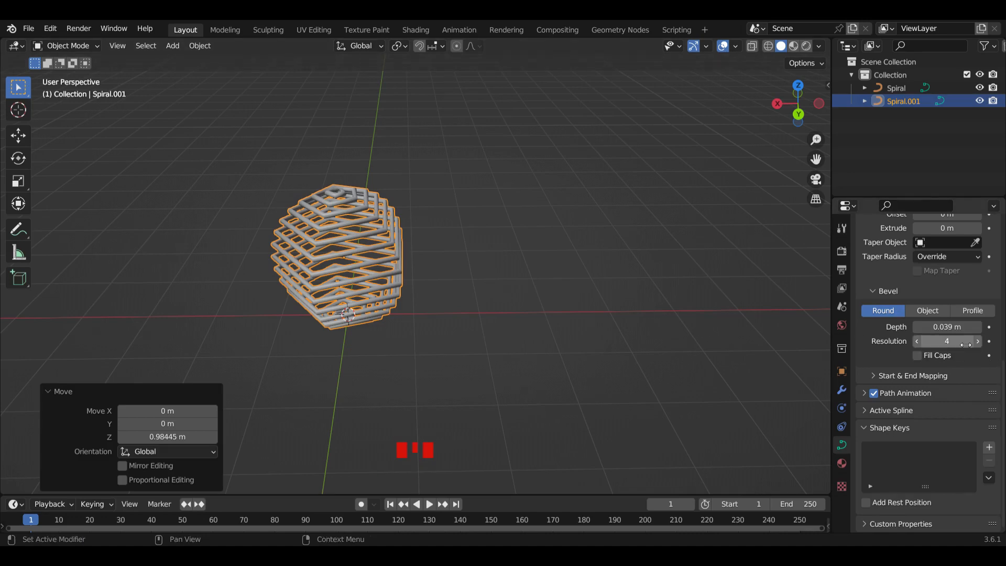
click(947, 341)
scroll(344, 245, up, 4)
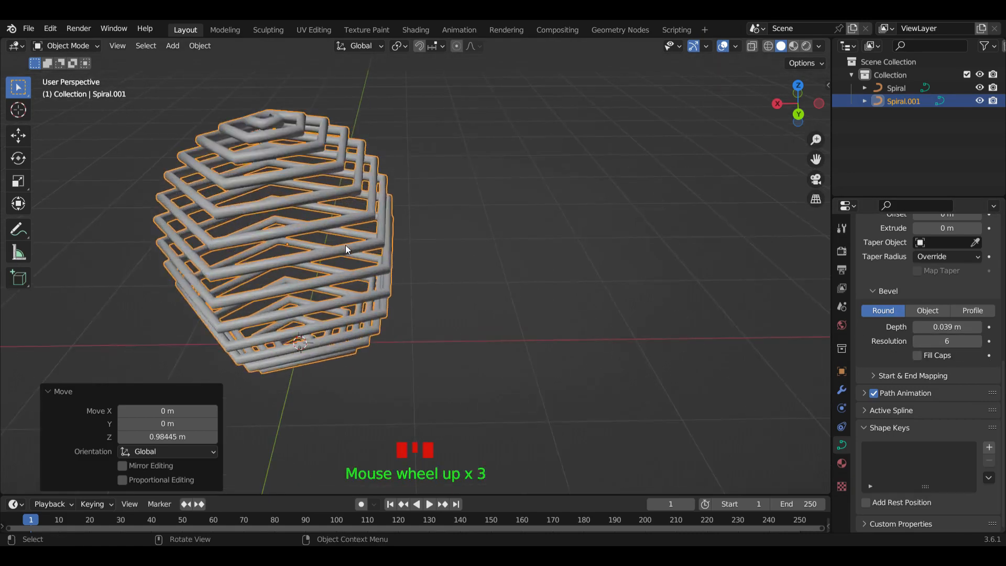
scroll(346, 245, down, 5)
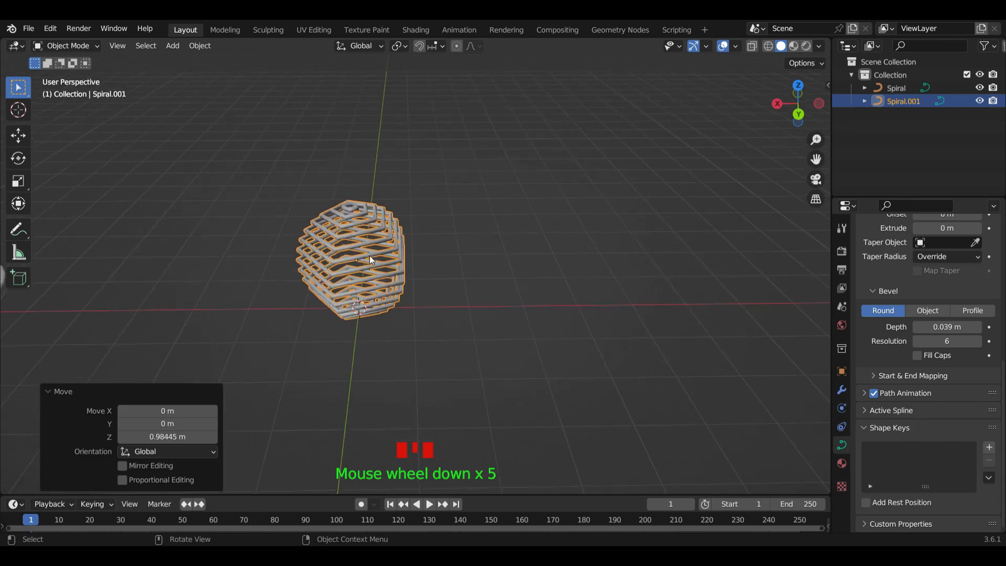
Move the spheric spiral over 5 m along the negative X axis, away from the origin, and deselect it.
key(g)
key(x)
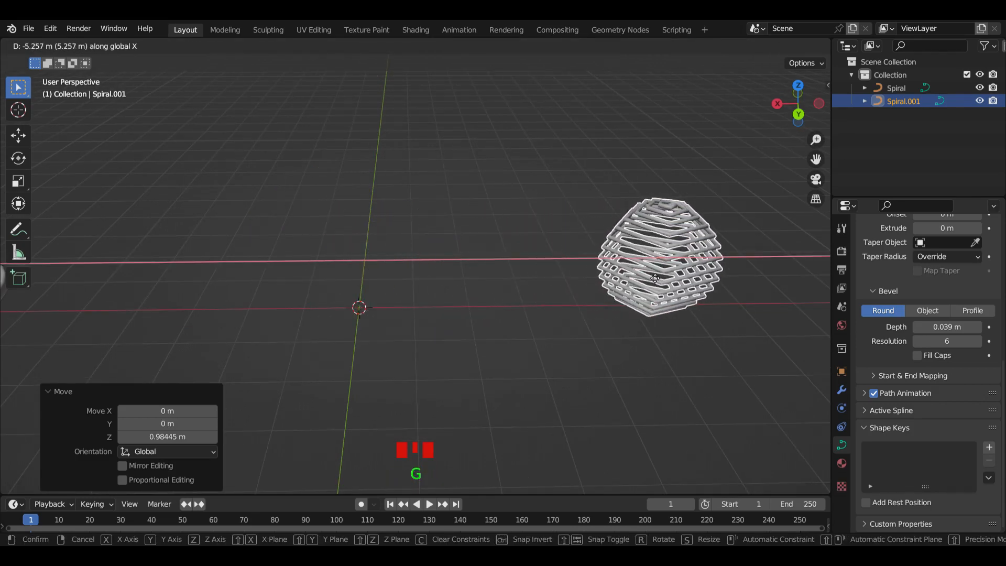
click(674, 279)
scroll(391, 285, down, 2)
click(388, 285)
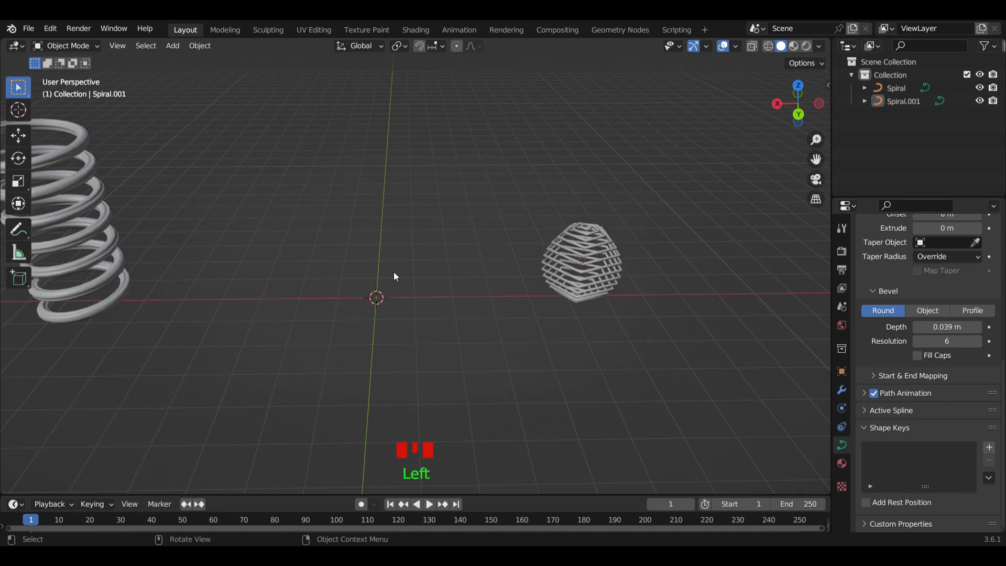
Add a Torus curve spiral at the world origin.
key(shift+a)
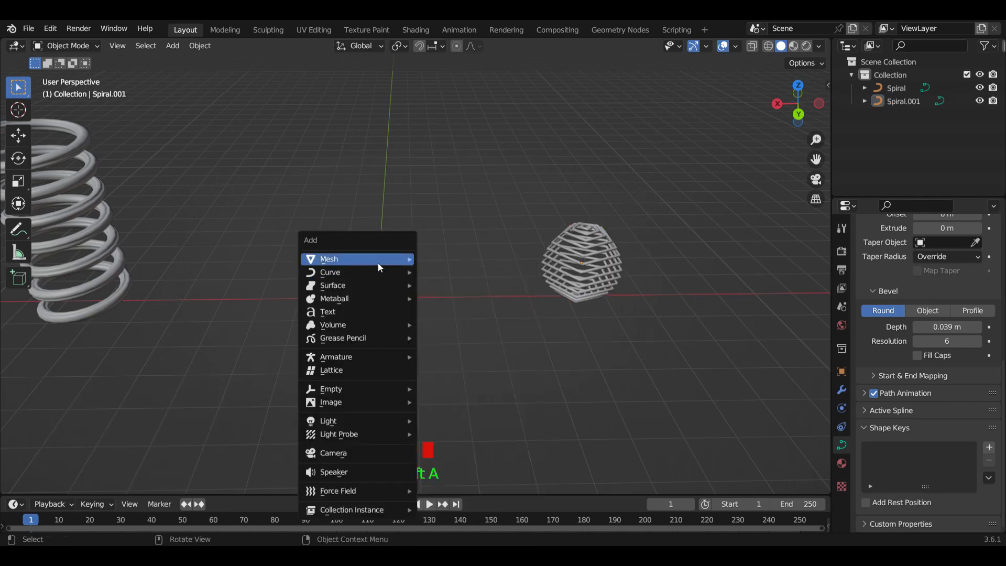
mouse_move(404, 273)
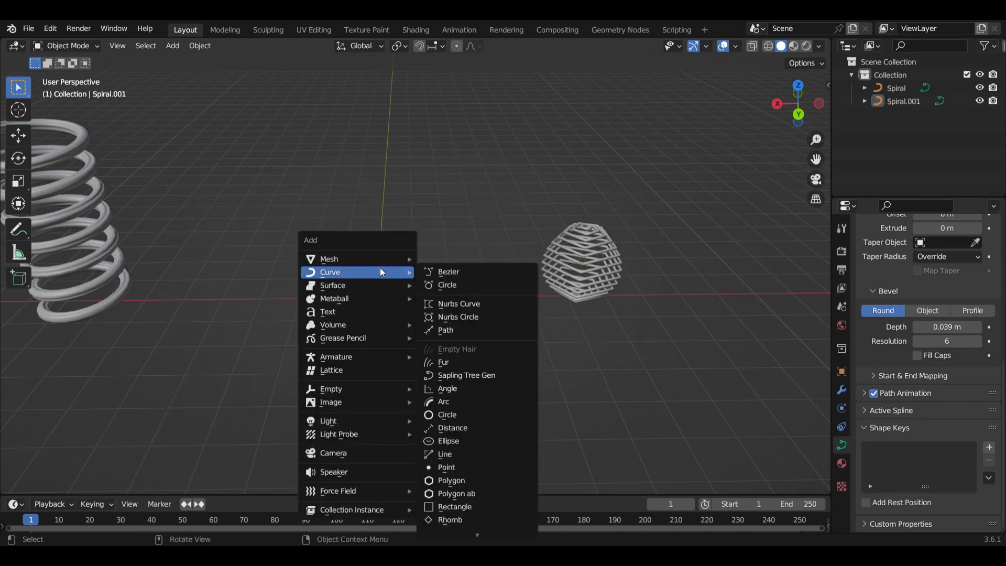
mouse_move(486, 536)
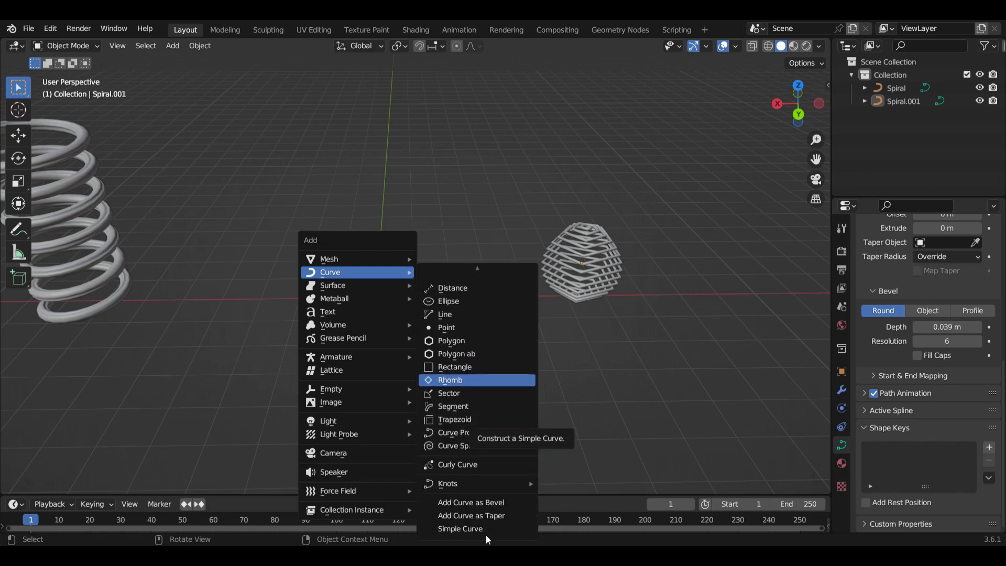
mouse_move(492, 445)
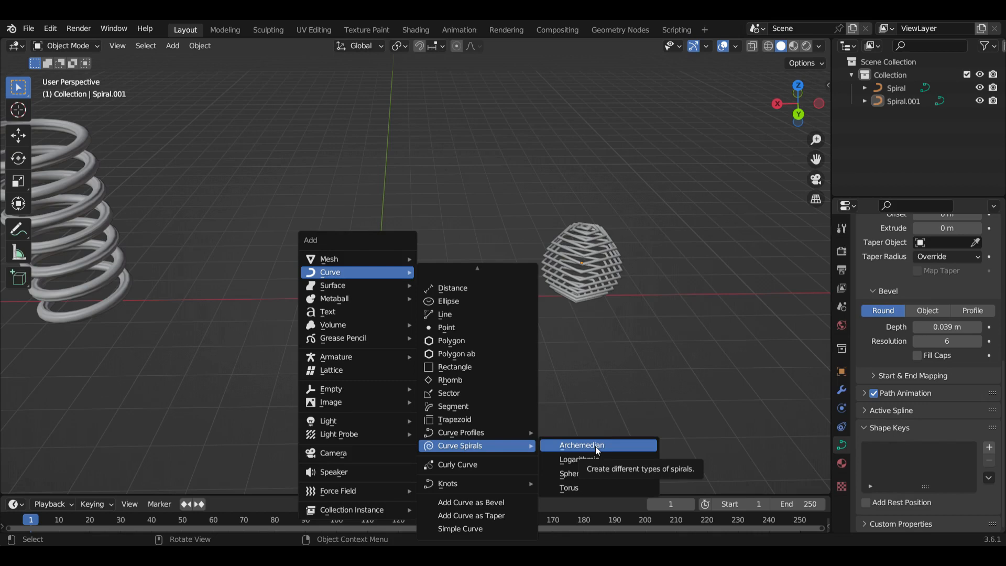
click(585, 488)
scroll(421, 375, up, 6)
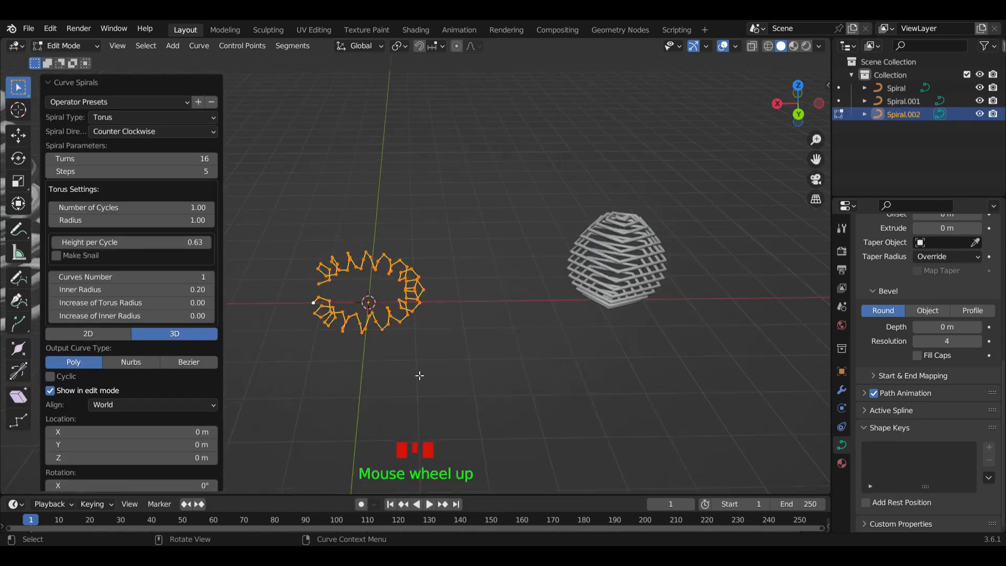
Set the torus spiral to 7 turns and 3 steps.
scroll(414, 285, down, 4)
middle_drag(418, 287, 351, 283)
scroll(351, 283, up, 4)
scroll(353, 281, down, 4)
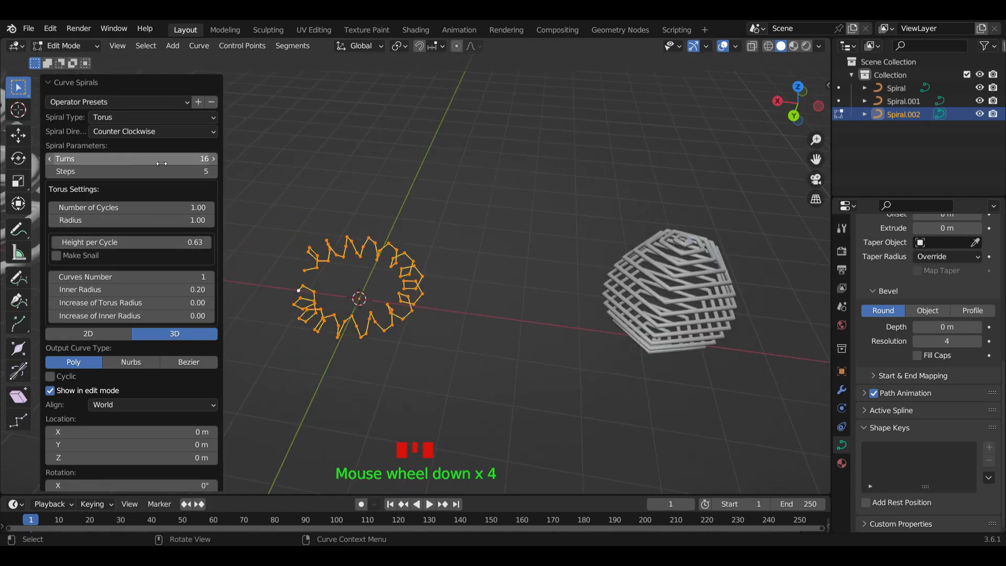
drag(148, 160, 382, 294)
drag(140, 178, 398, 306)
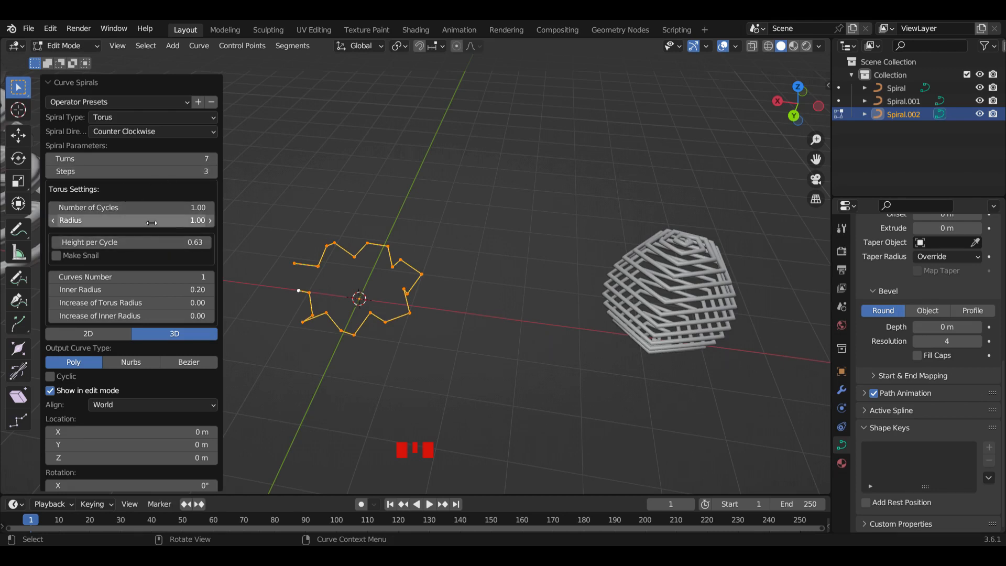
Set the torus spiral's number of cycles to 4.99 and its radius to 1.13.
drag(134, 208, 134, 208)
drag(390, 340, 195, 208)
scroll(471, 241, down, 2)
middle_drag(472, 241, 229, 215)
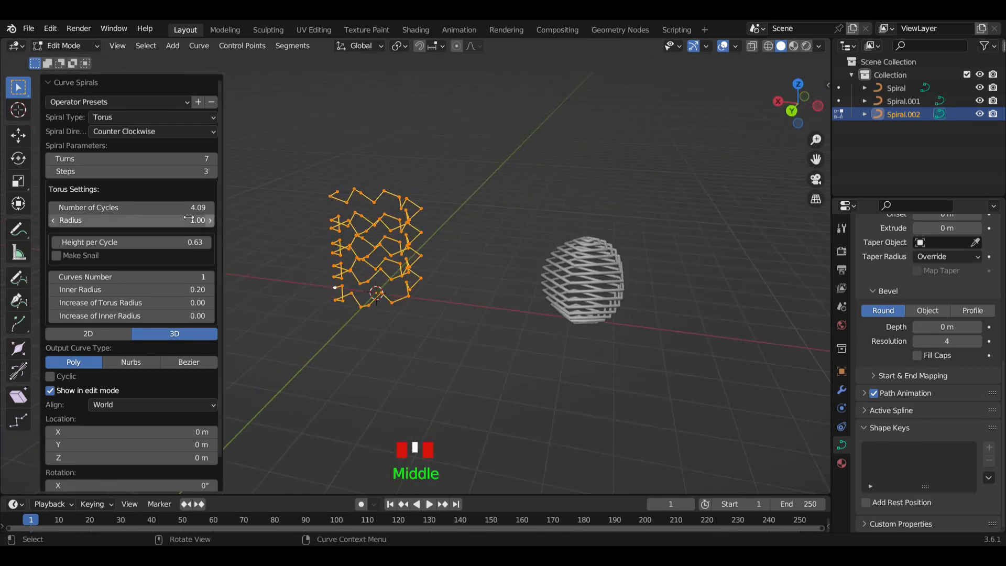
drag(133, 207, 134, 207)
drag(615, 341, 625, 341)
shift+drag(91, 222, 624, 219)
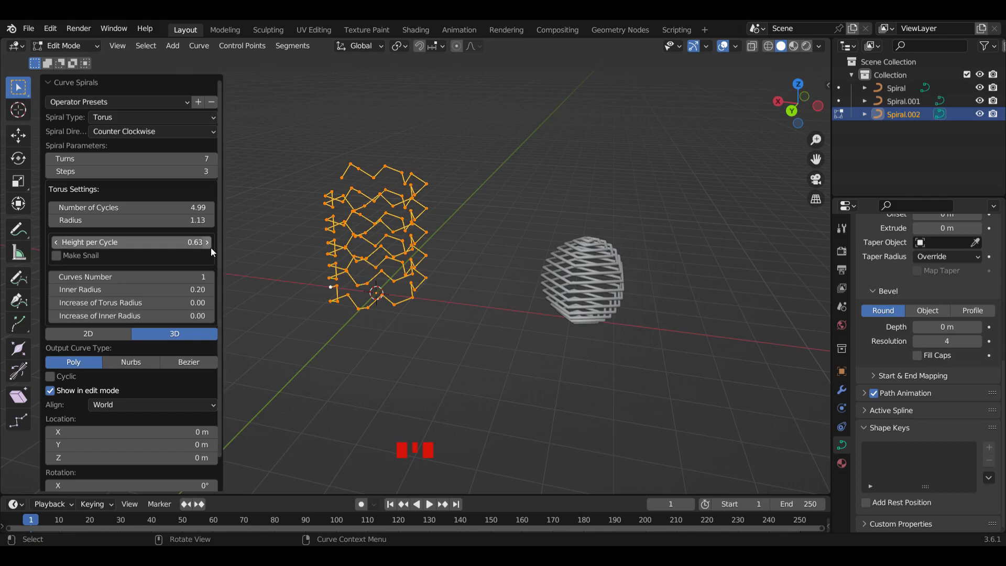
Return the torus spiral to Object Mode and give it a round bevel 0.093 m deep.
middle_drag(378, 293, 411, 262)
scroll(412, 259, up, 4)
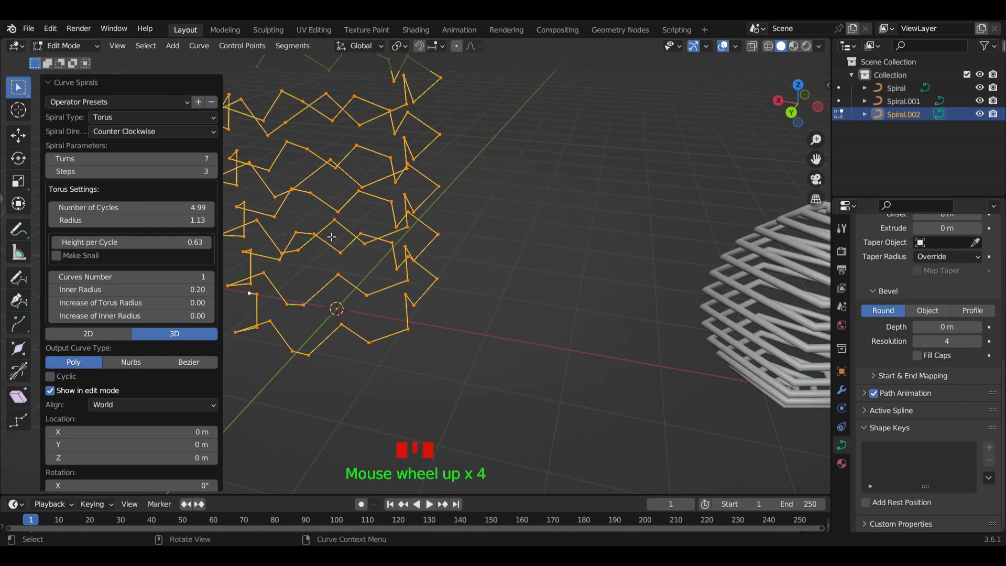
scroll(331, 237, down, 3)
middle_drag(336, 236, 467, 221)
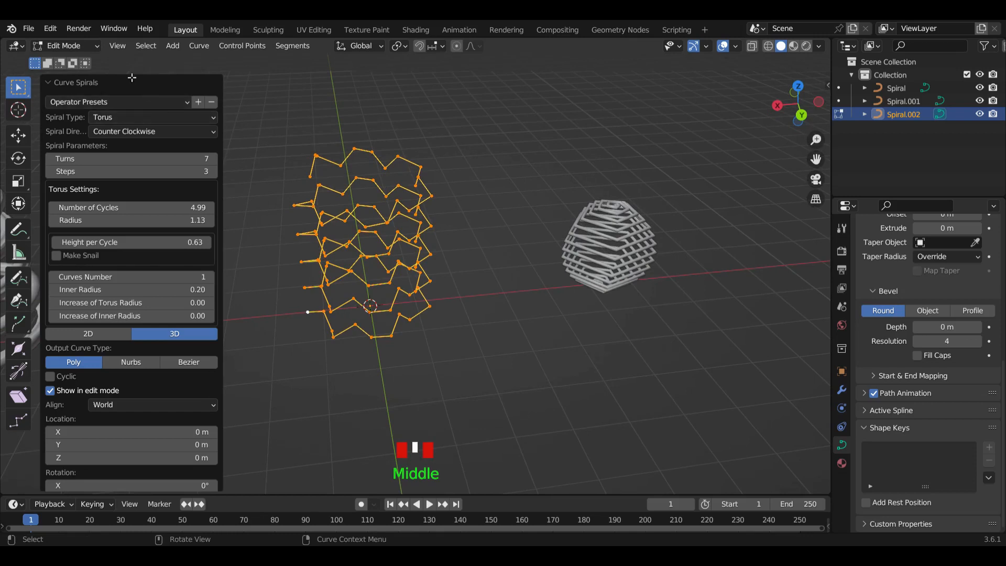
click(98, 46)
click(63, 60)
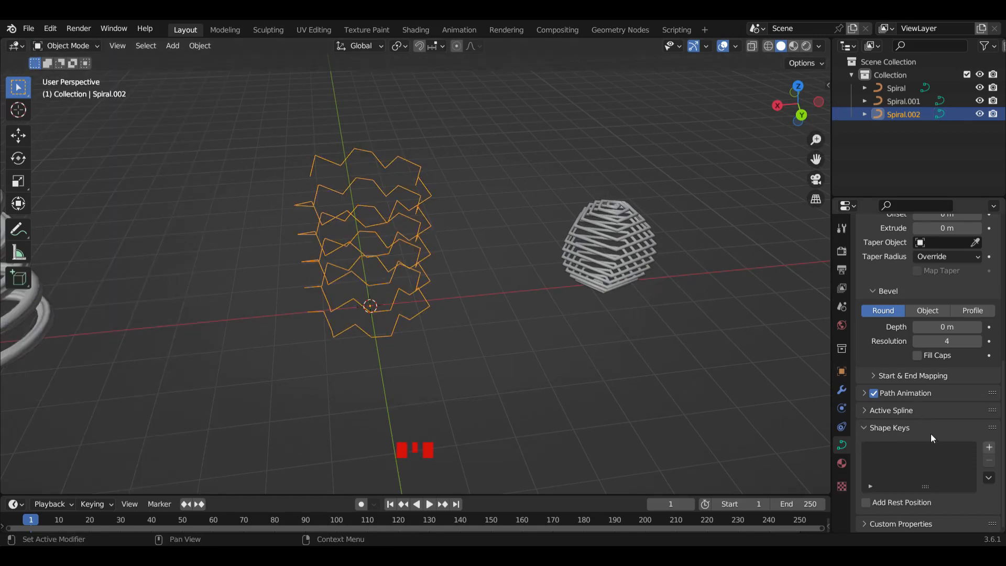
scroll(928, 448, down, 4)
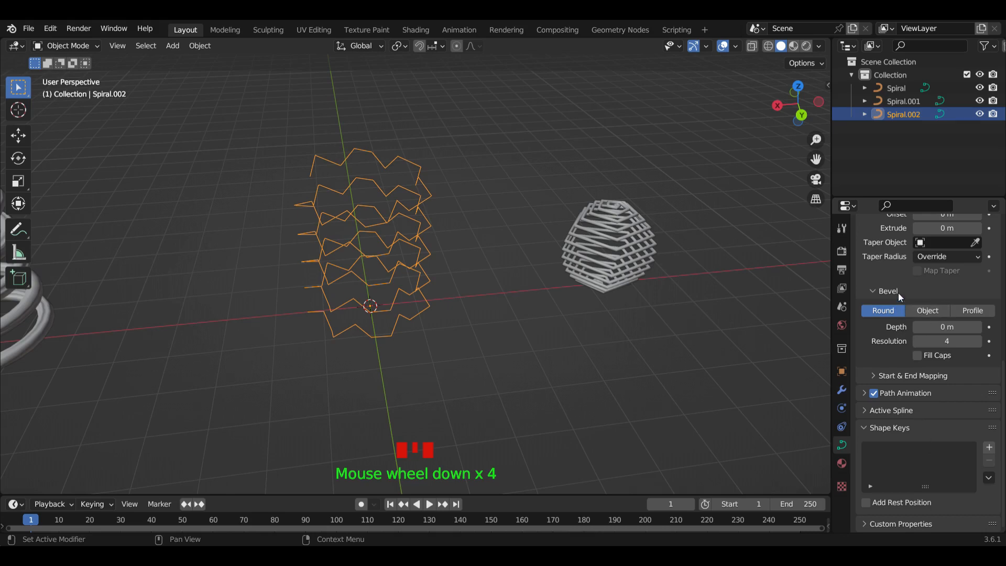
shift+drag(944, 327, 972, 327)
scroll(487, 272, up, 4)
scroll(487, 272, down, 4)
middle_drag(490, 265, 370, 248)
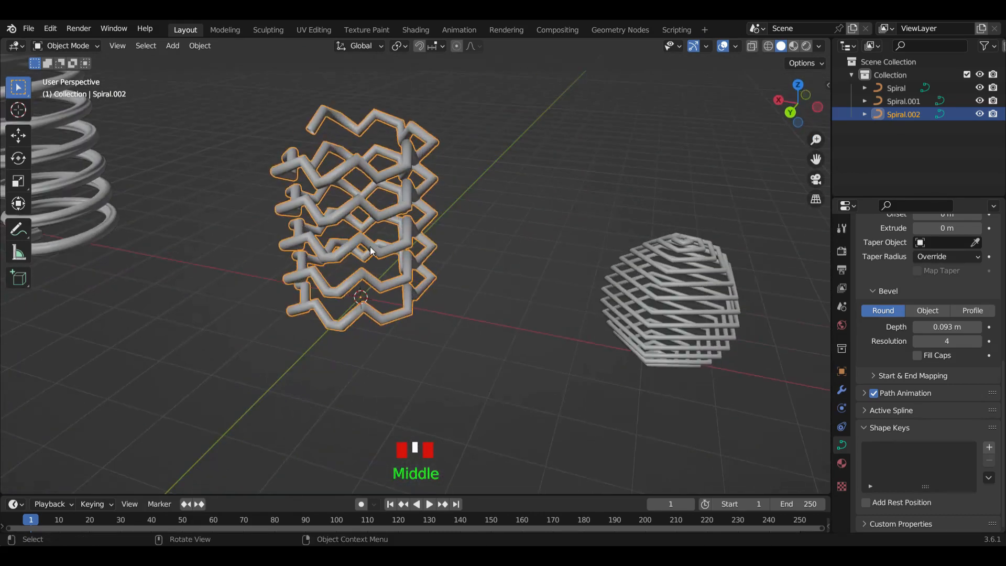
Set the torus spiral's bevel resolution to 7.
click(947, 342)
drag(947, 341, 955, 341)
scroll(334, 211, up, 4)
scroll(333, 211, down, 4)
middle_drag(301, 227, 346, 212)
scroll(345, 211, down, 2)
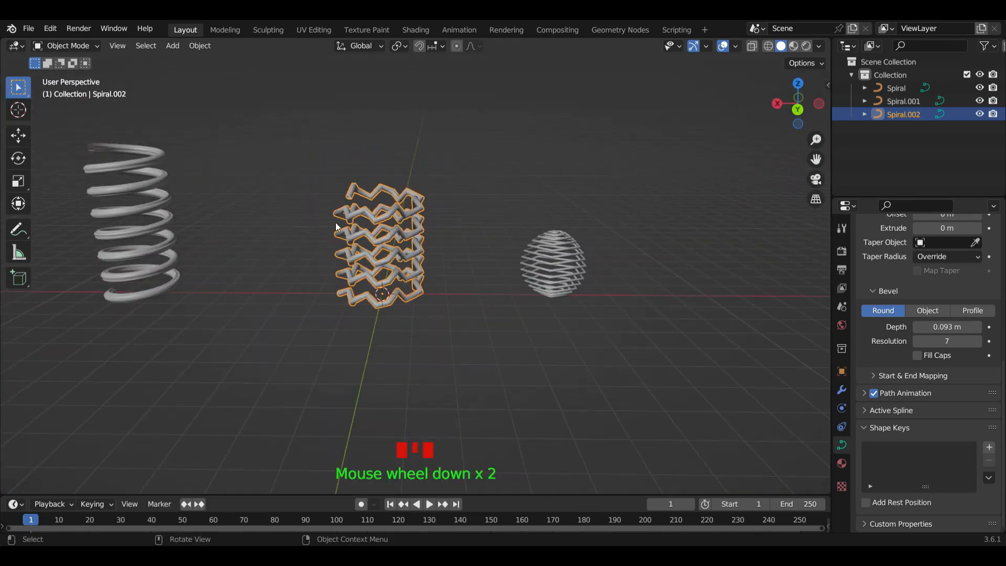
Show all three spirals side by side from the front and switch the viewport to Material Preview shading.
key(KP_1)
scroll(452, 253, up, 2)
scroll(468, 278, down, 2)
shift+middle_drag(467, 278, 328, 316)
scroll(328, 317, up, 1)
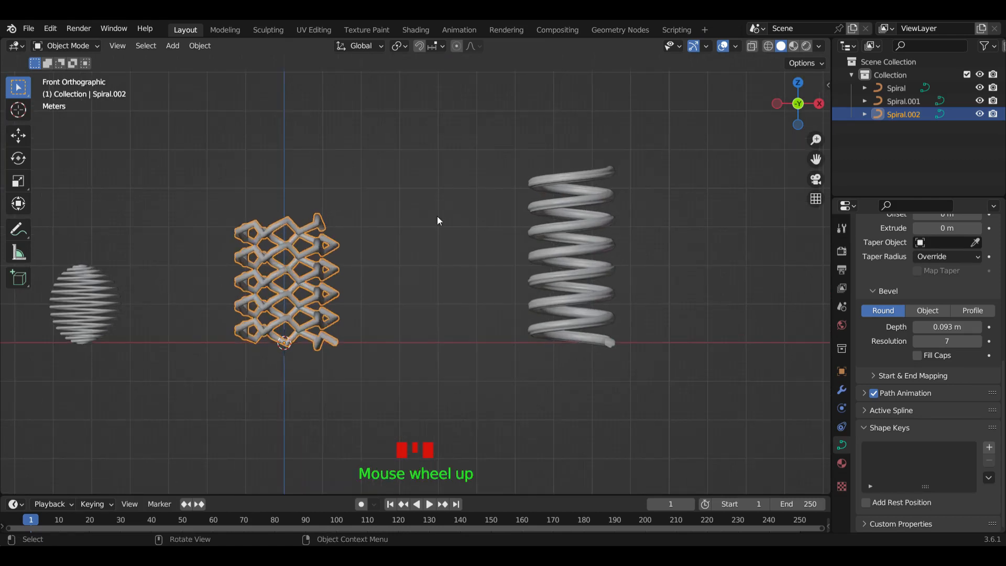
click(794, 46)
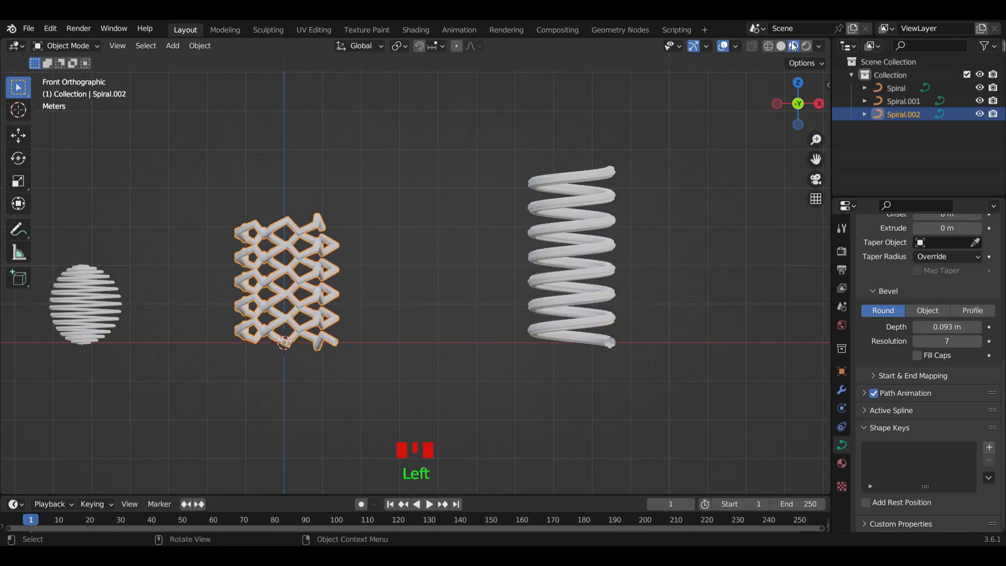
Give the torus spiral a new material with a red base color.
click(845, 462)
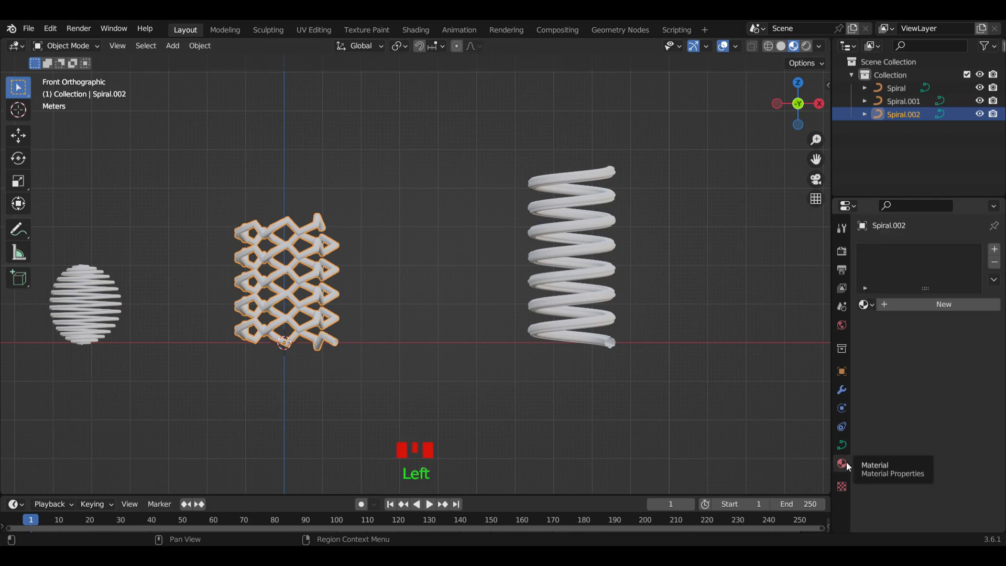
click(995, 249)
click(927, 308)
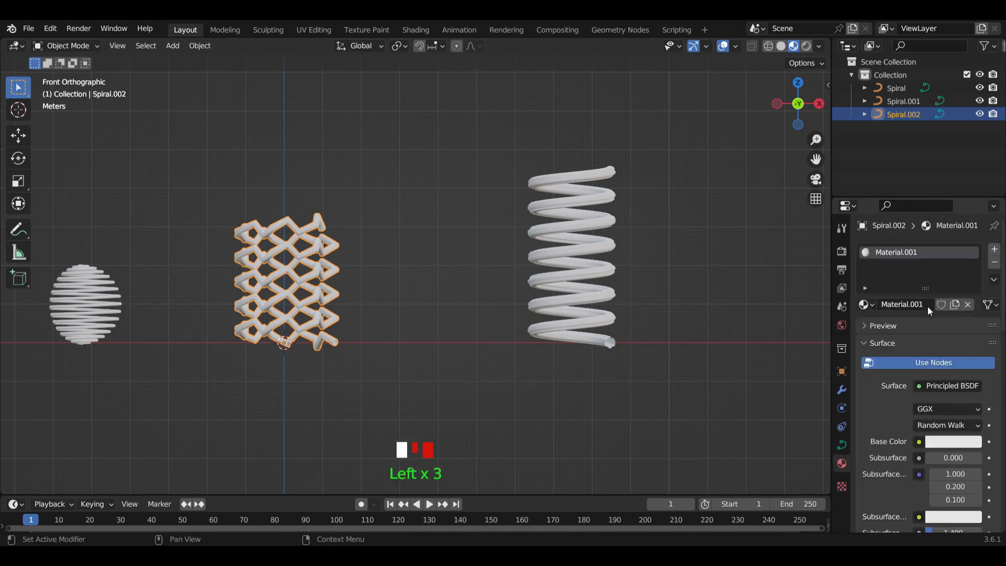
click(954, 443)
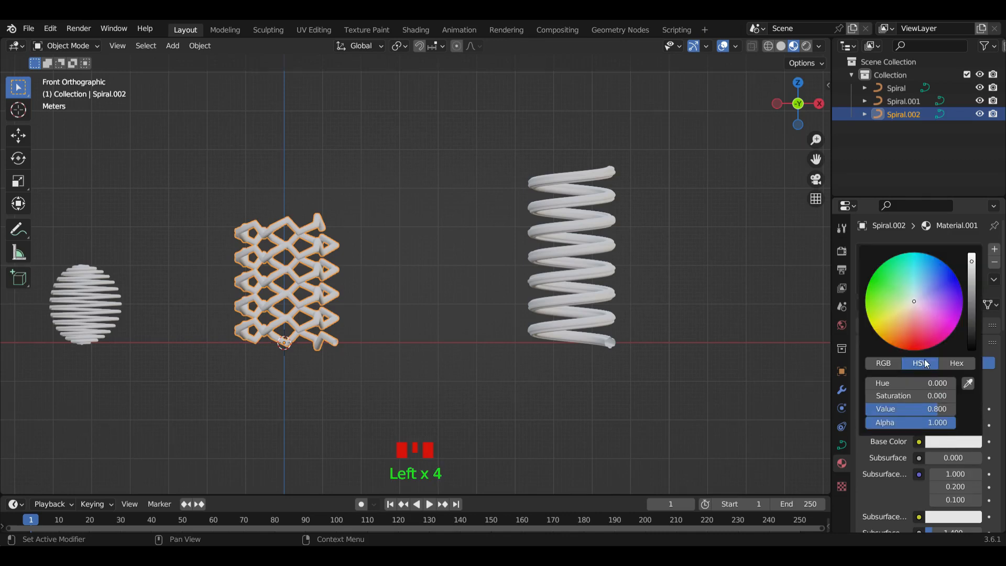
click(912, 339)
Set the torus spiral's red material to metallic 0.890 and roughness 0.078.
scroll(933, 479, down, 1)
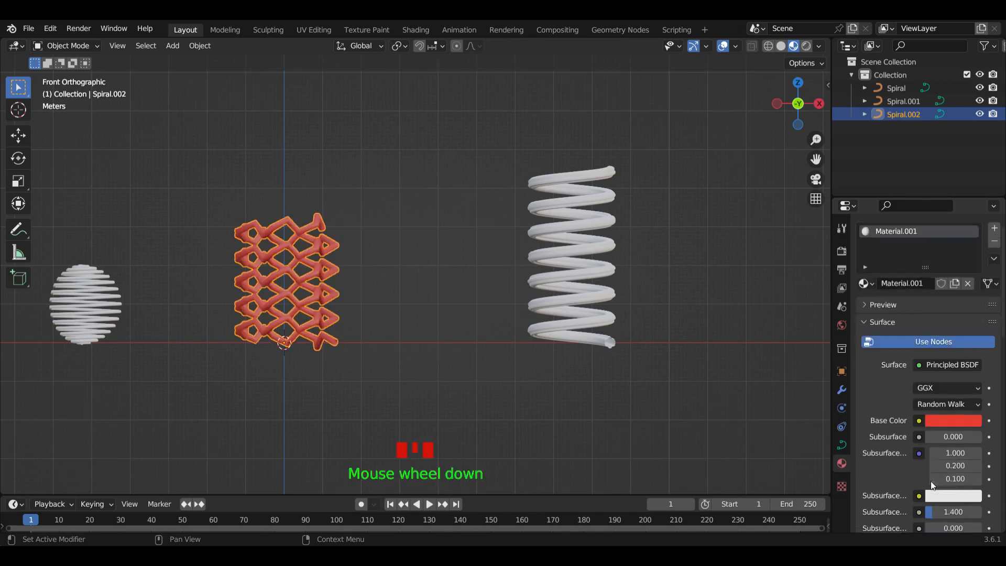
scroll(933, 479, down, 8)
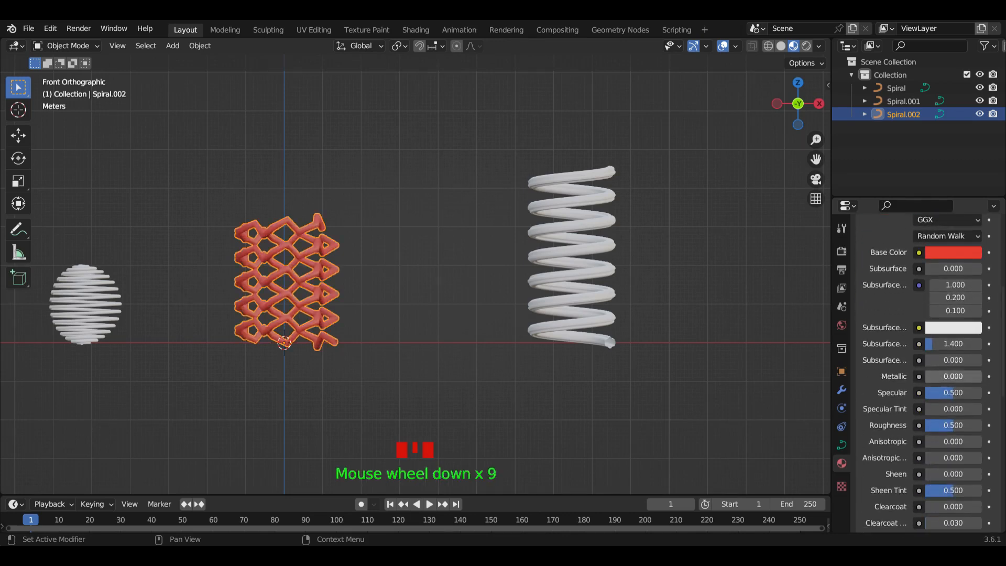
drag(938, 377, 979, 376)
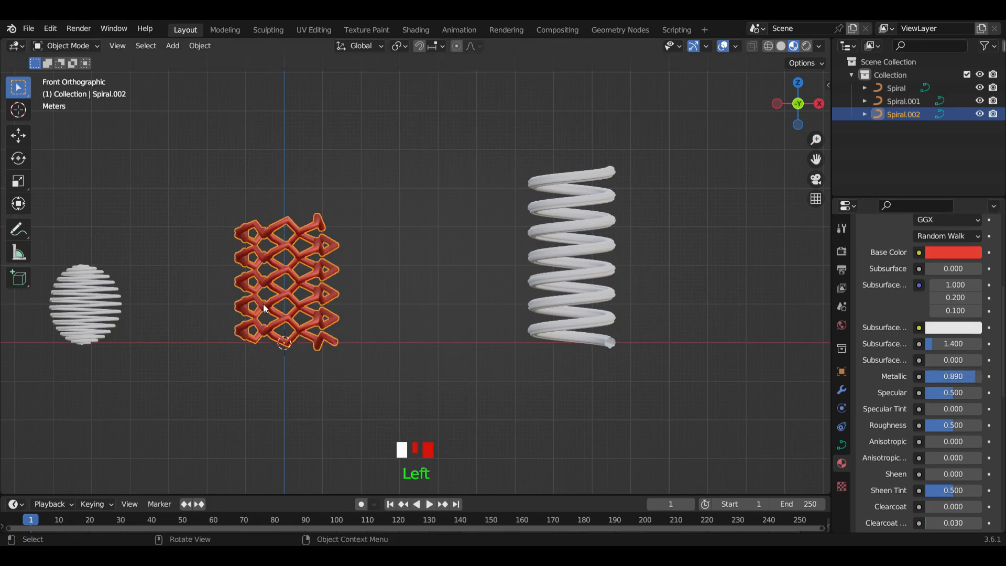
scroll(262, 304, up, 4)
shift+middle_drag(259, 298, 404, 260)
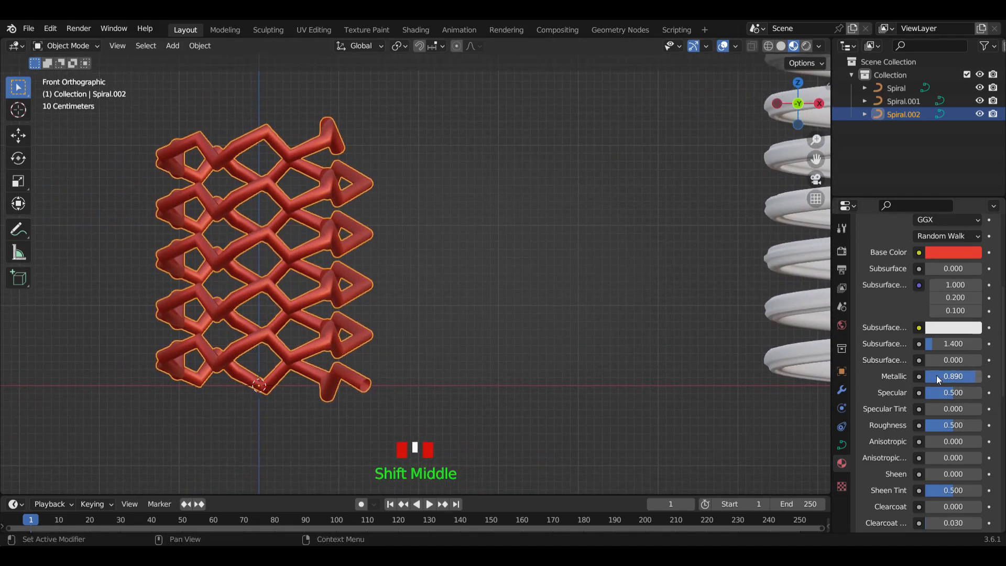
drag(962, 428, 927, 428)
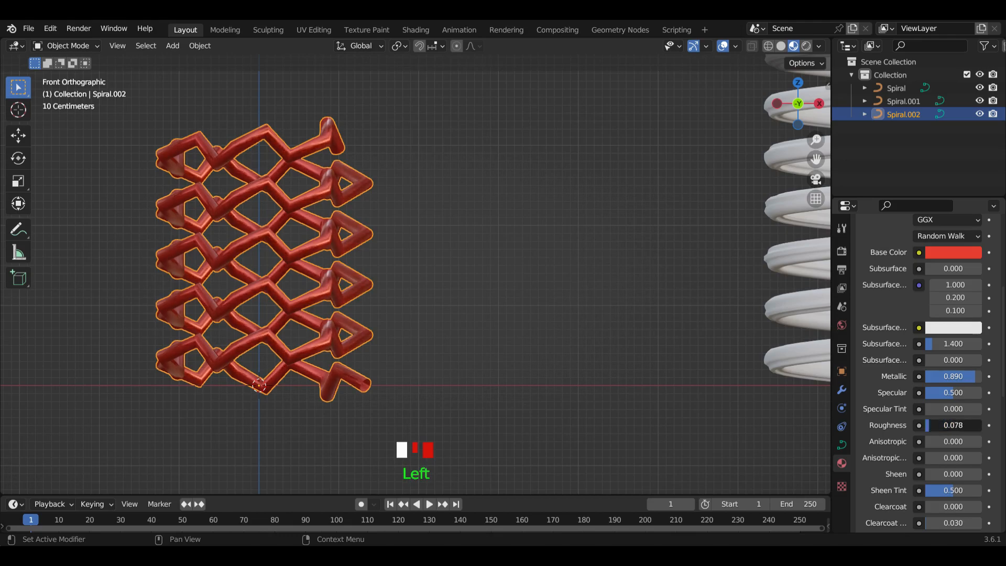
Give the tall Archemedian spiral its own new material with a bright green base color.
scroll(378, 315, up, 4)
middle_drag(379, 315, 404, 313)
scroll(532, 289, down, 4)
middle_drag(533, 288, 515, 301)
click(652, 238)
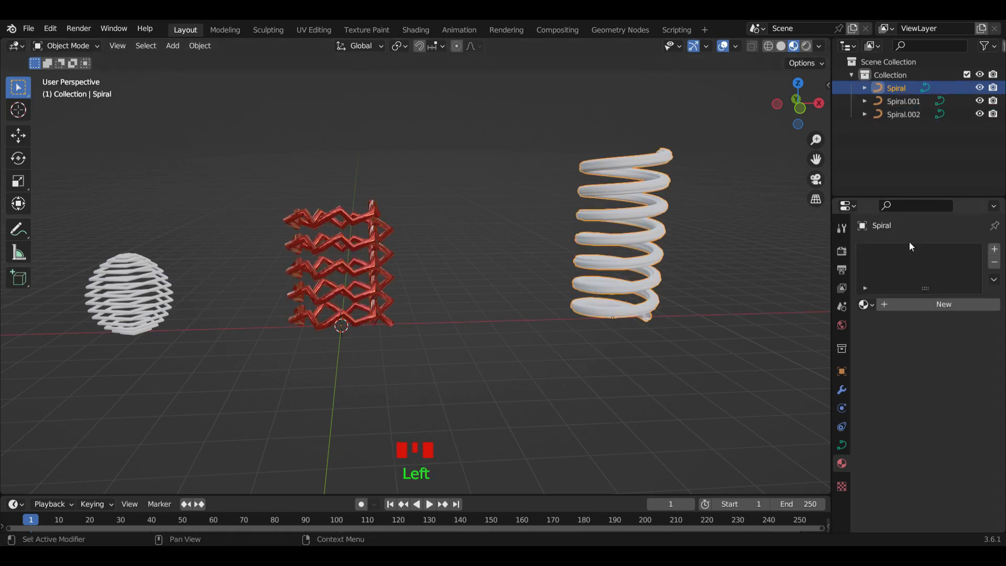
click(995, 250)
click(942, 305)
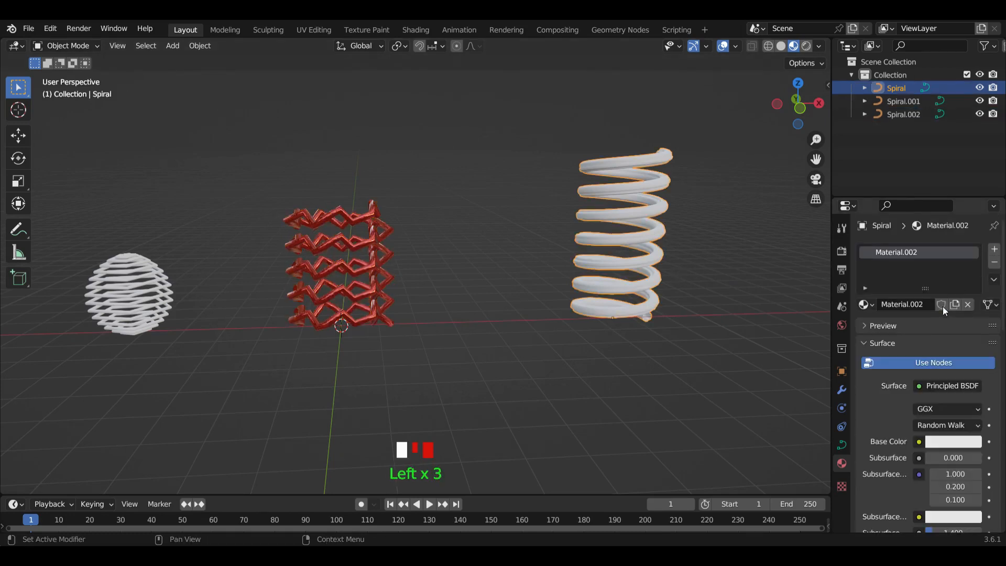
click(954, 443)
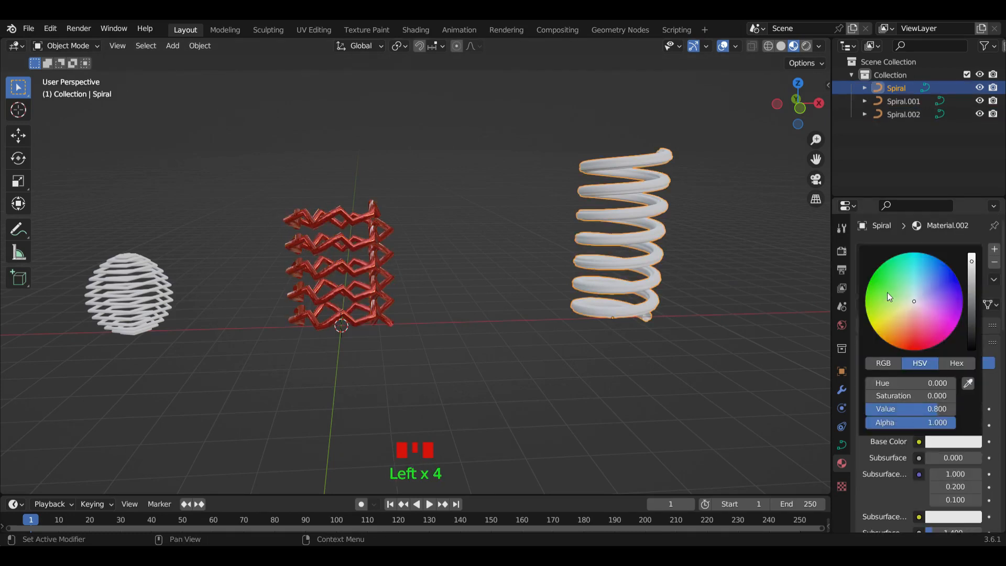
drag(892, 300, 875, 275)
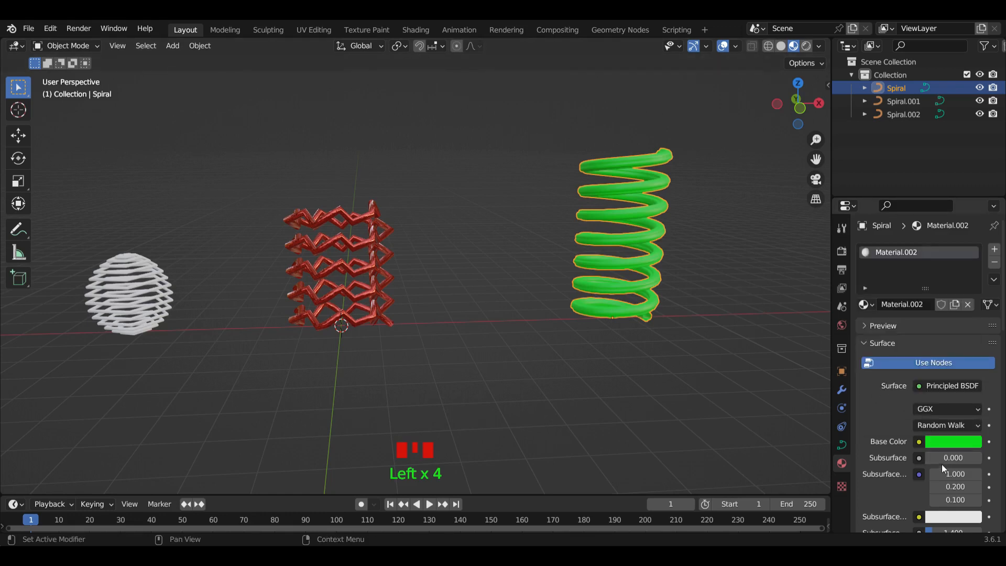
Set the Archemedian spiral's green material to metallic 1.000 and roughness 0.000.
scroll(942, 465, down, 3)
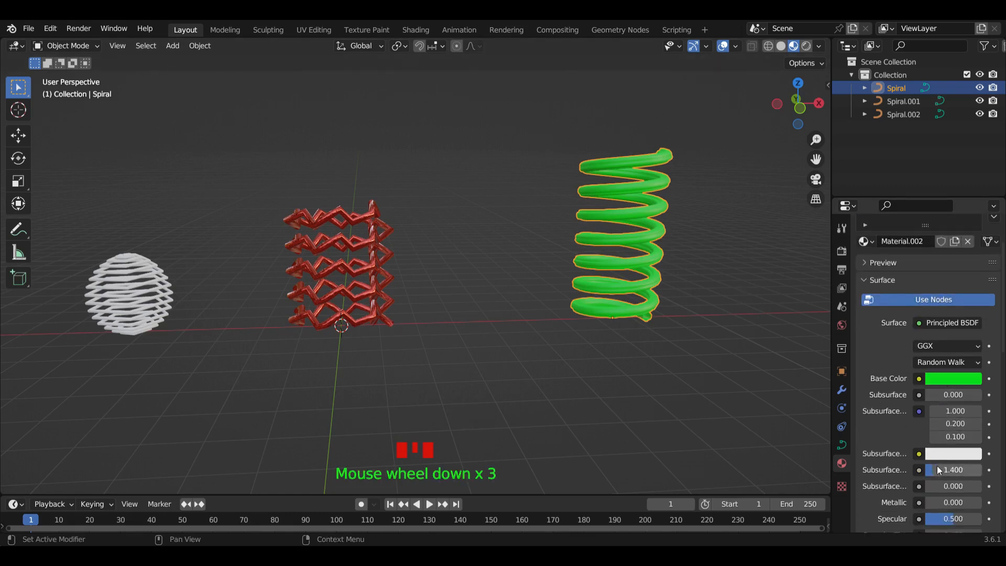
scroll(937, 468, down, 3)
drag(933, 442, 977, 442)
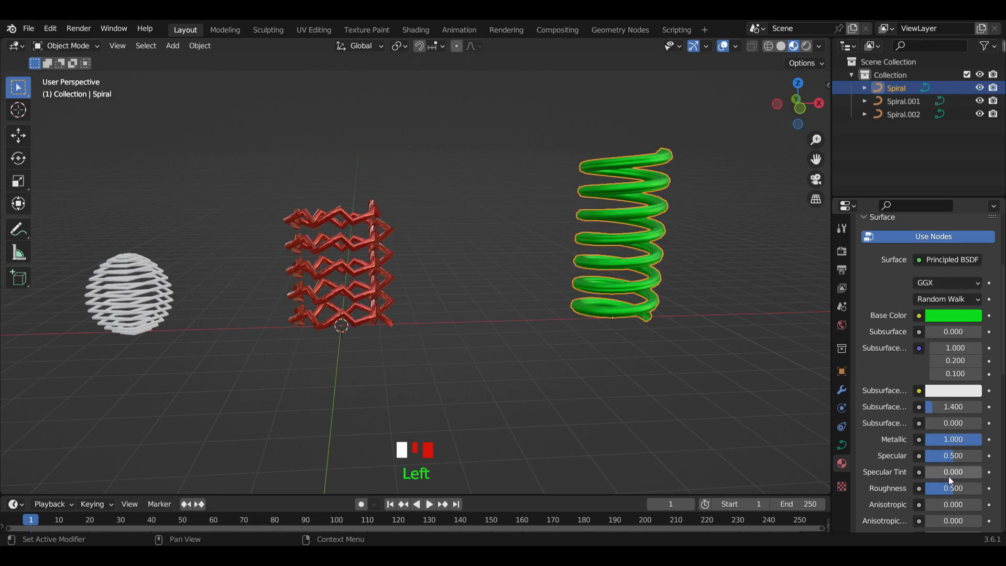
drag(955, 490, 931, 489)
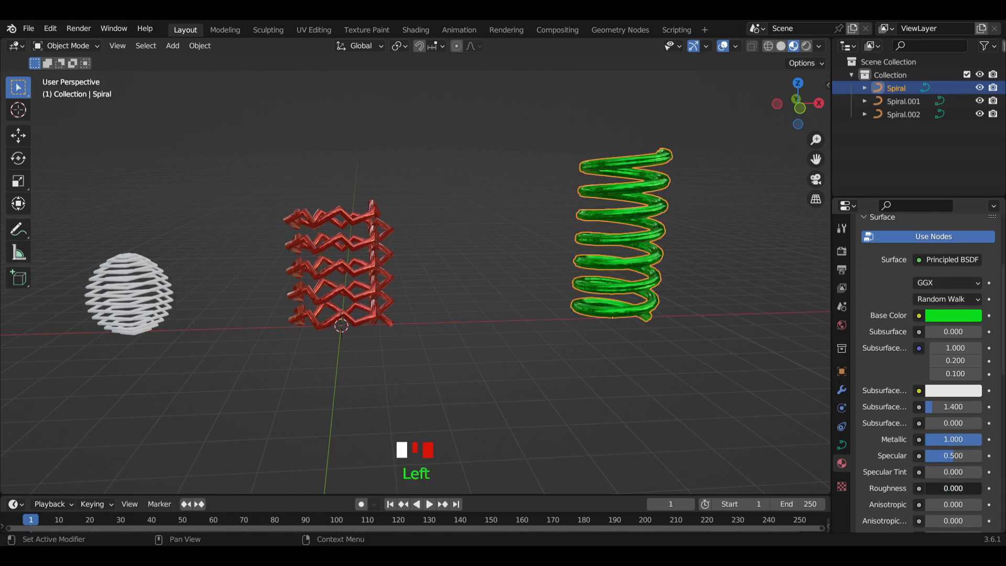
Give the spheric spiral its own new material with a deep blue base color.
scroll(647, 250, up, 3)
scroll(647, 251, down, 3)
shift+middle_drag(618, 250, 703, 237)
scroll(571, 283, up, 5)
scroll(571, 283, down, 5)
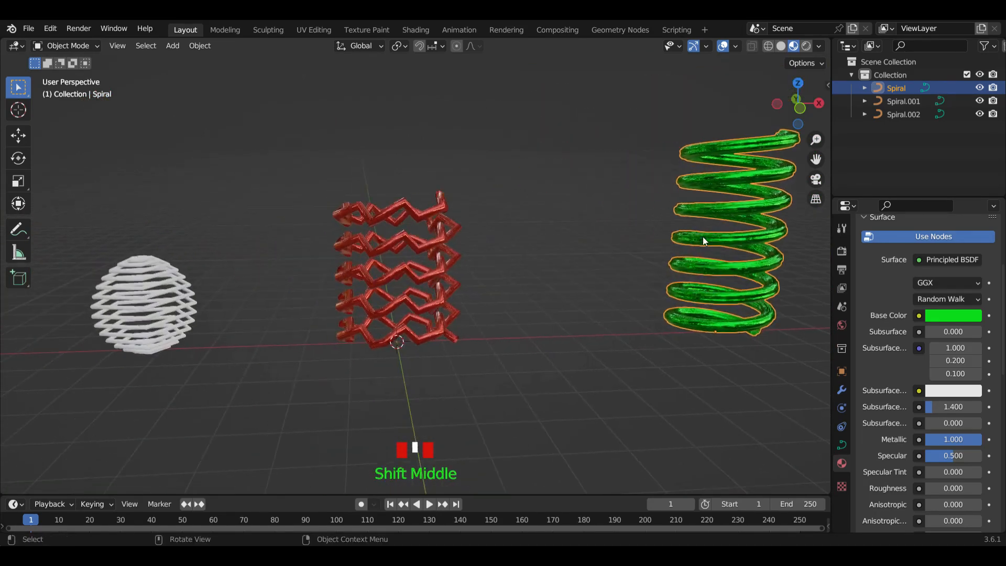
click(153, 280)
click(995, 250)
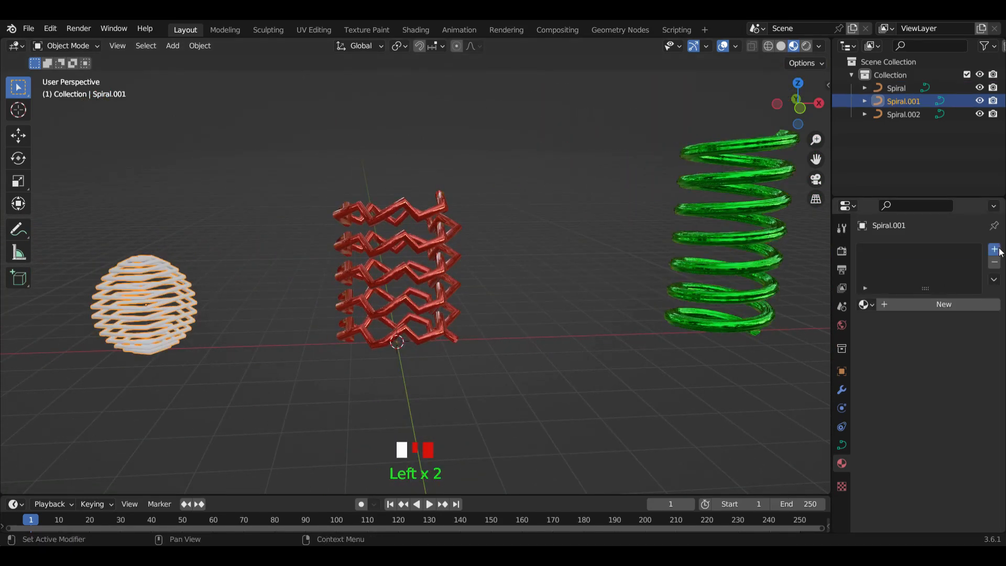
click(936, 307)
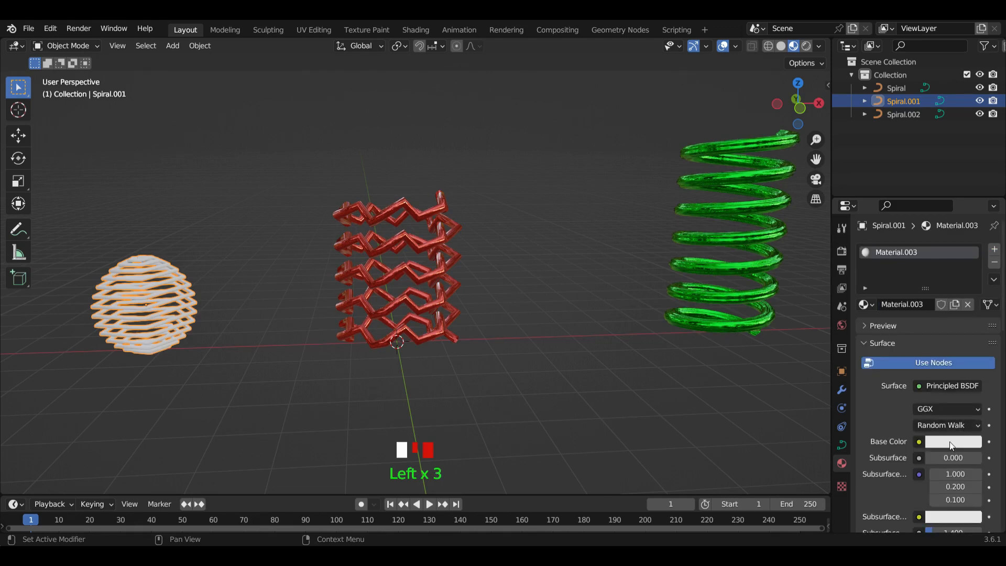
click(952, 443)
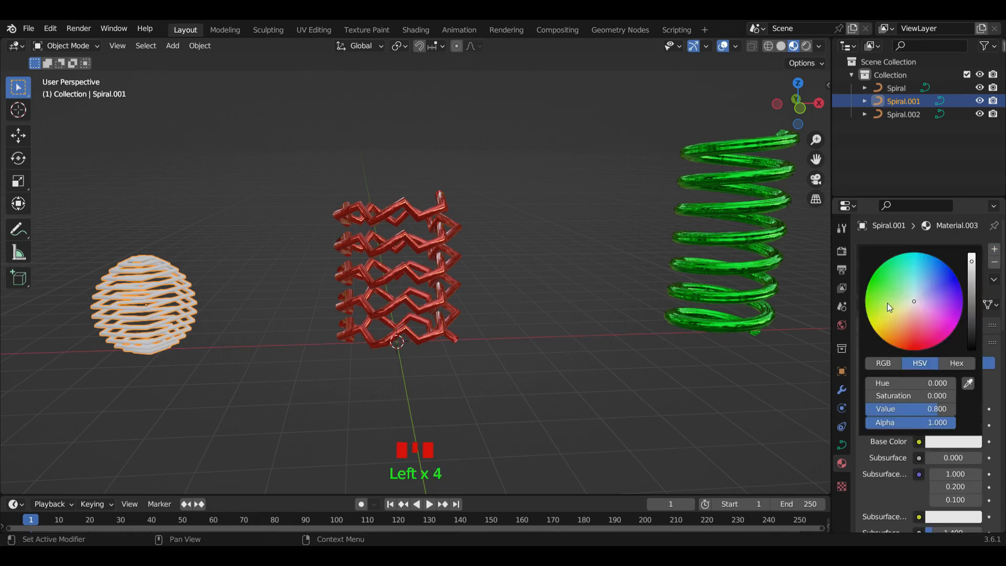
click(952, 275)
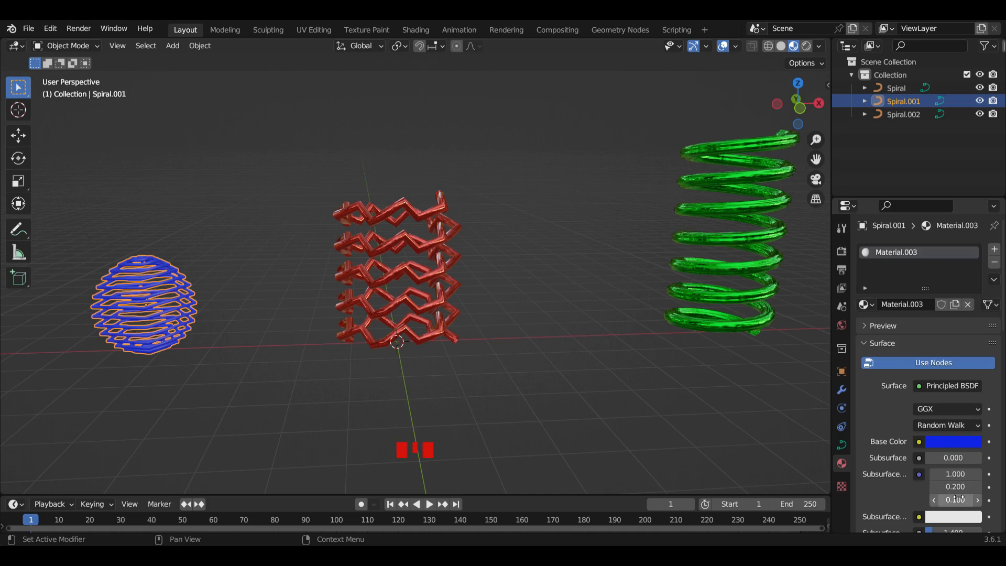
Set the spheric spiral's blue material to metallic 1.000 and roughness 0.000.
scroll(957, 457, down, 5)
scroll(932, 462, down, 1)
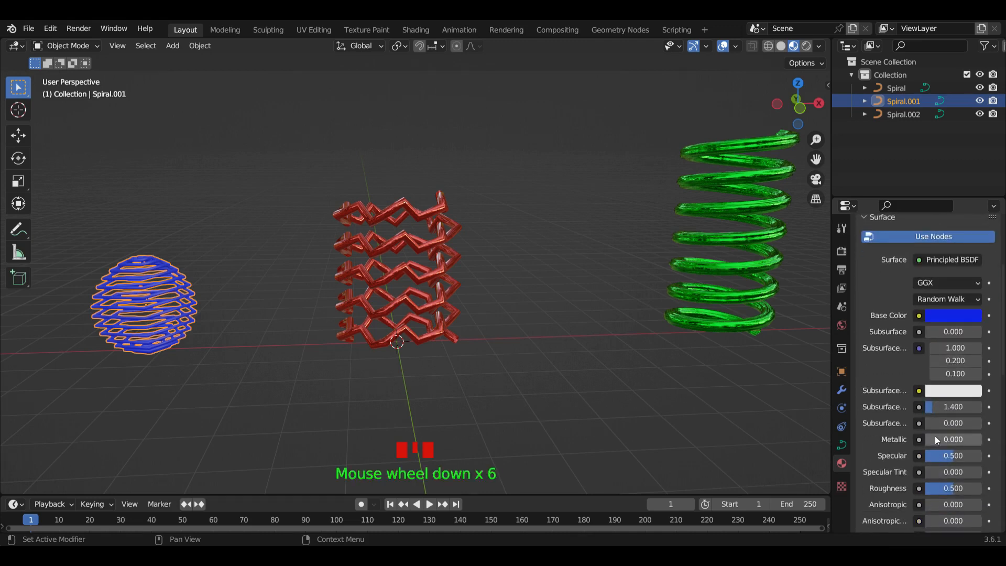
drag(932, 437, 982, 440)
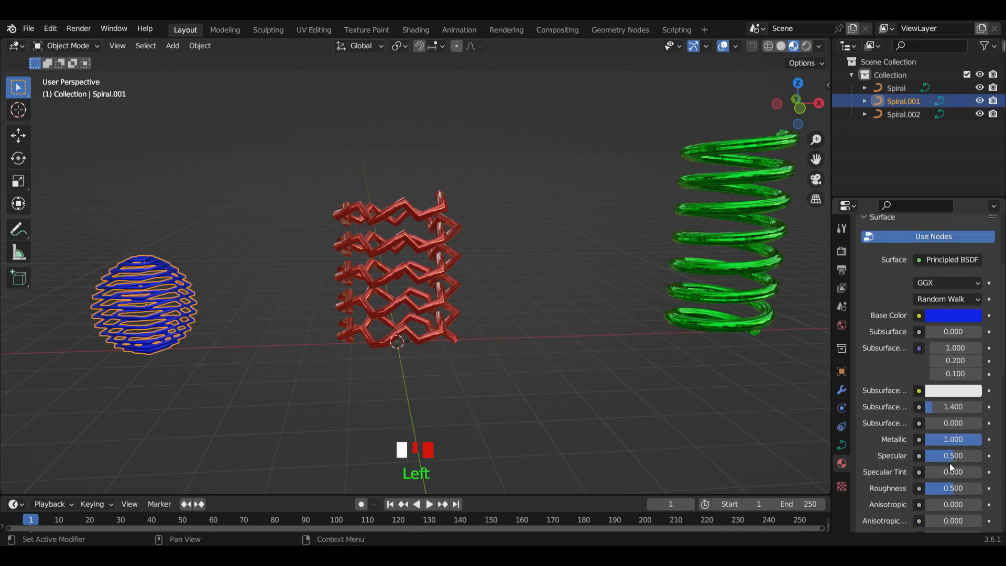
drag(961, 489, 925, 488)
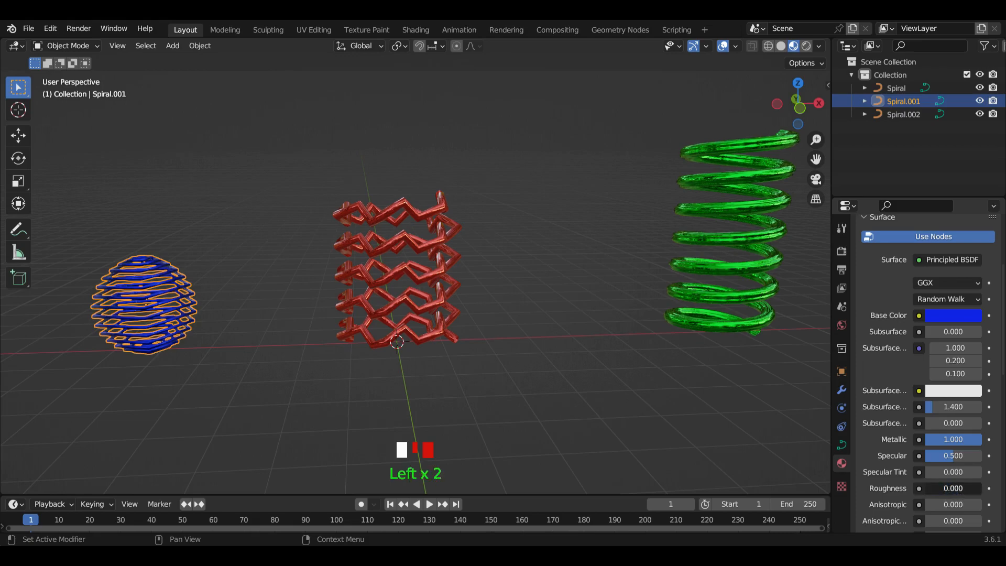
Deselect the spheric spiral and examine the three colored metallic spirals from close up, behind and above.
scroll(102, 310, up, 4)
shift+middle_drag(102, 313, 117, 375)
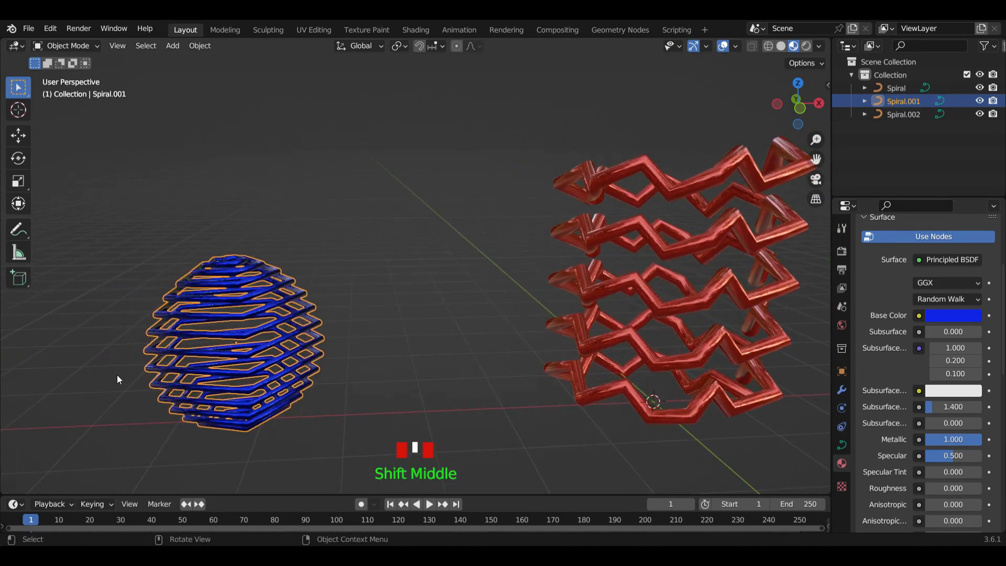
scroll(275, 334, up, 3)
click(273, 336)
middle_drag(249, 356, 530, 338)
scroll(286, 320, down, 2)
middle_drag(284, 320, 463, 307)
scroll(319, 328, up, 3)
scroll(463, 307, down, 4)
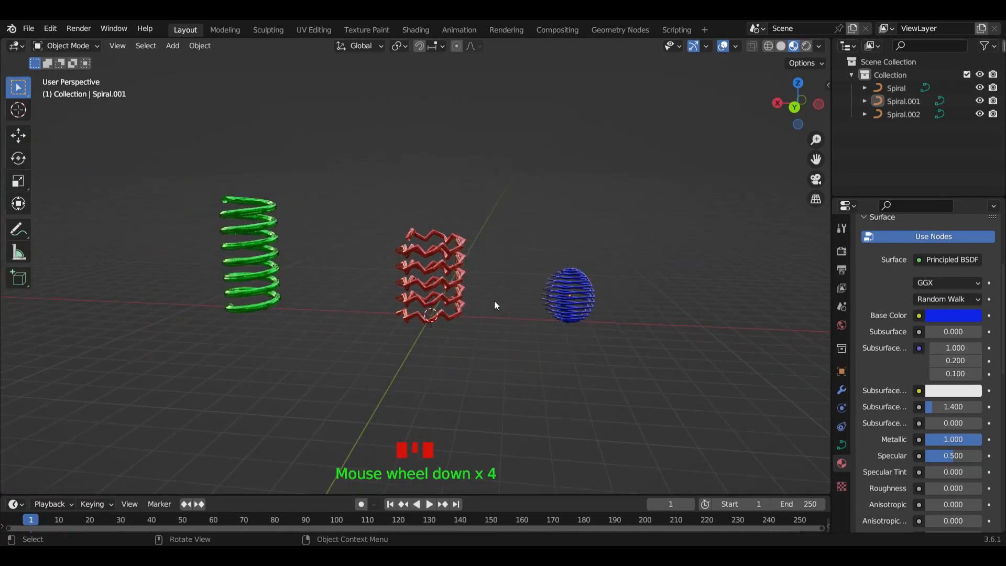
scroll(455, 344, up, 4)
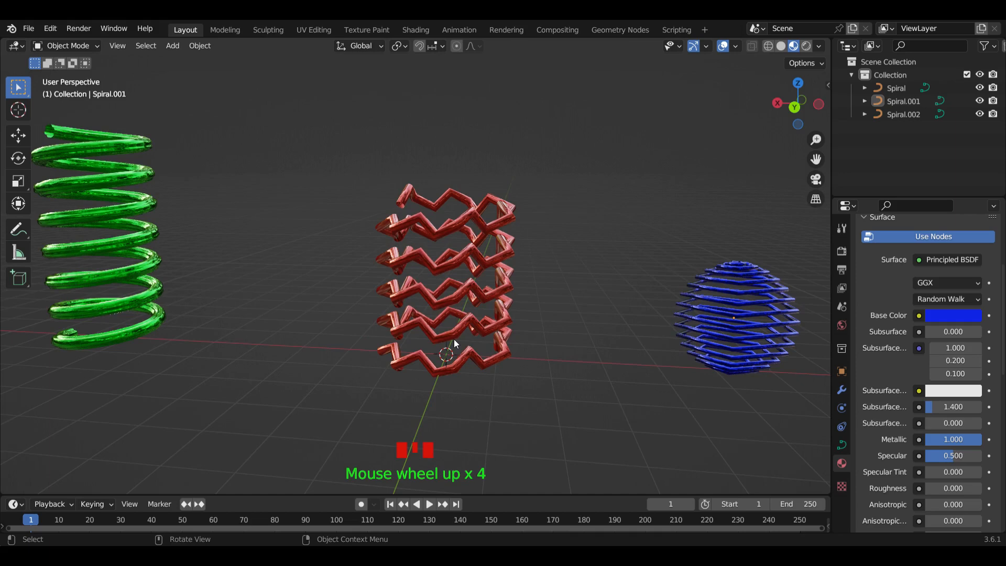
mouse_move(433, 321)
middle_down()
mouse_move(426, 374)
mouse_move(427, 324)
middle_up()
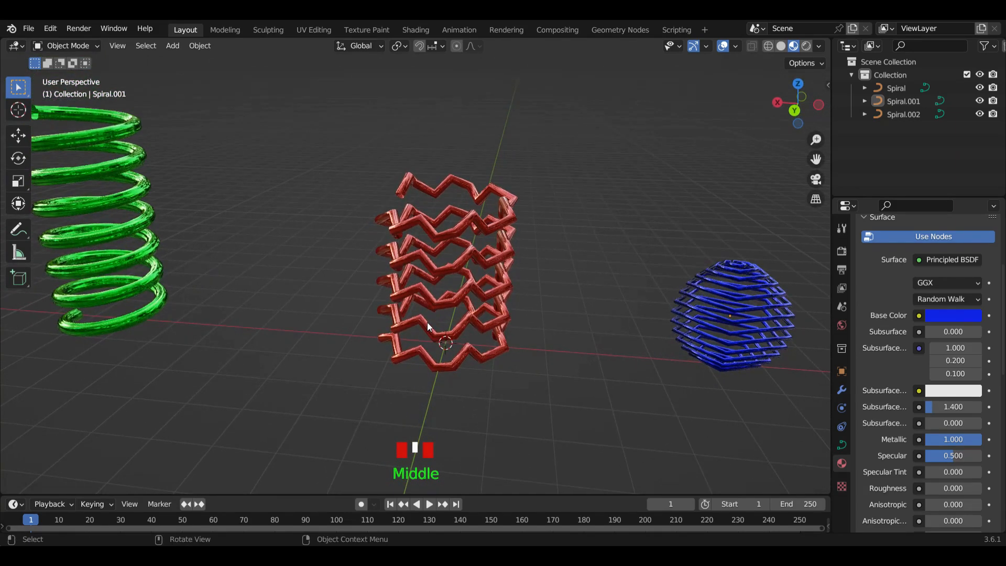
scroll(429, 326, down, 2)
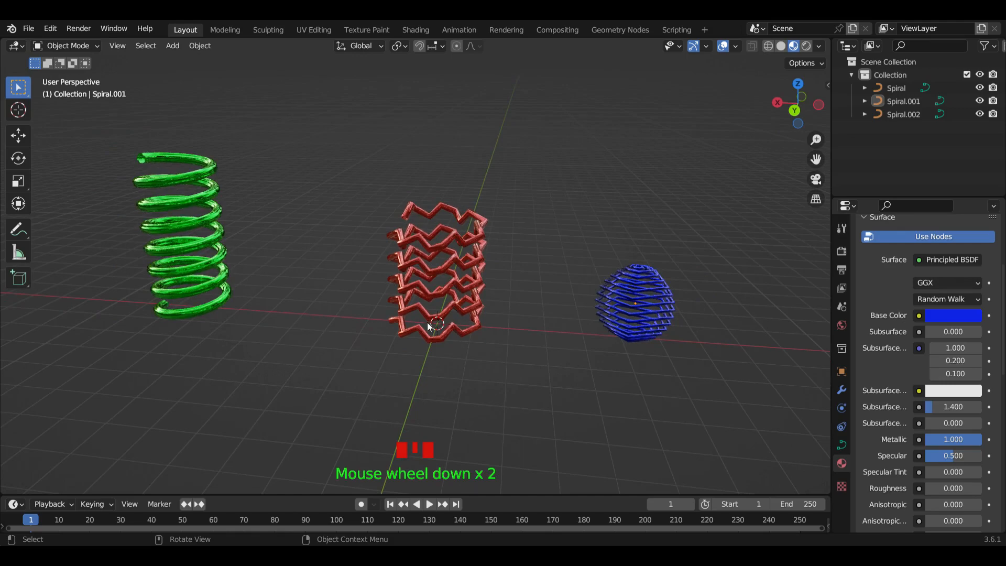